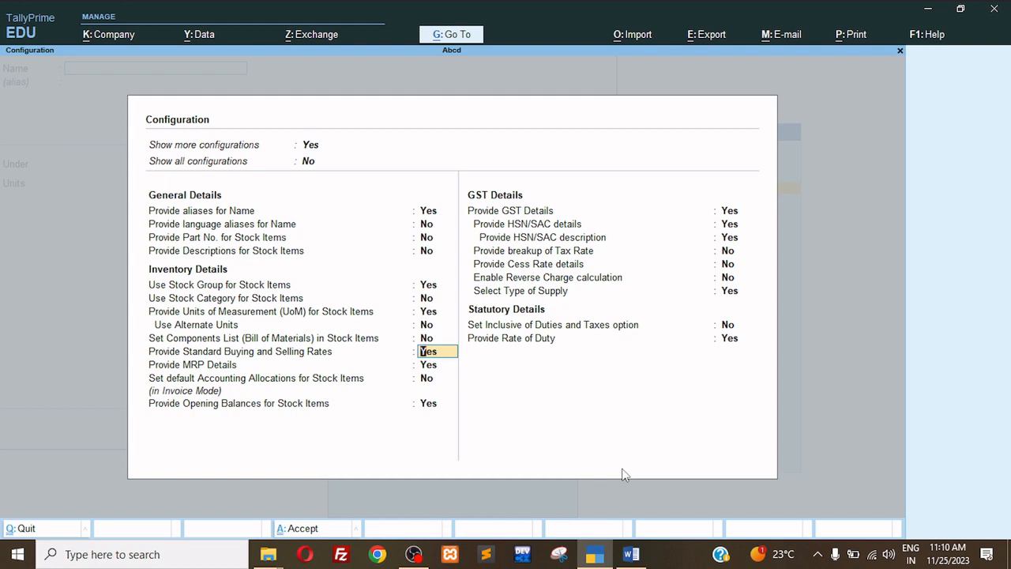
Accept the stock item configuration and name the new stock item H.P Mouse with no alias
key("ctrl+a")
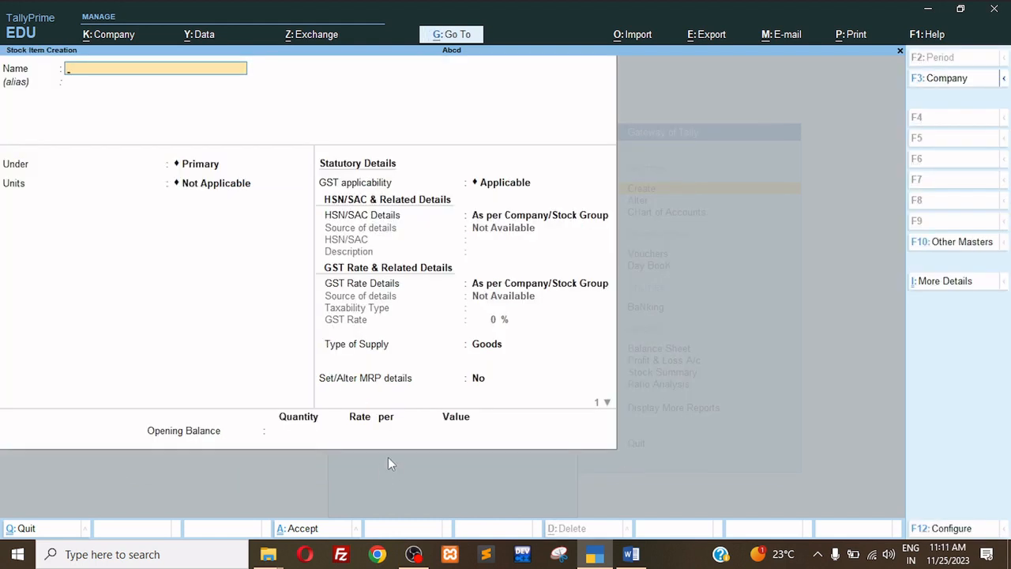
type("H.P Mouse")
key("Return")
key("Return")
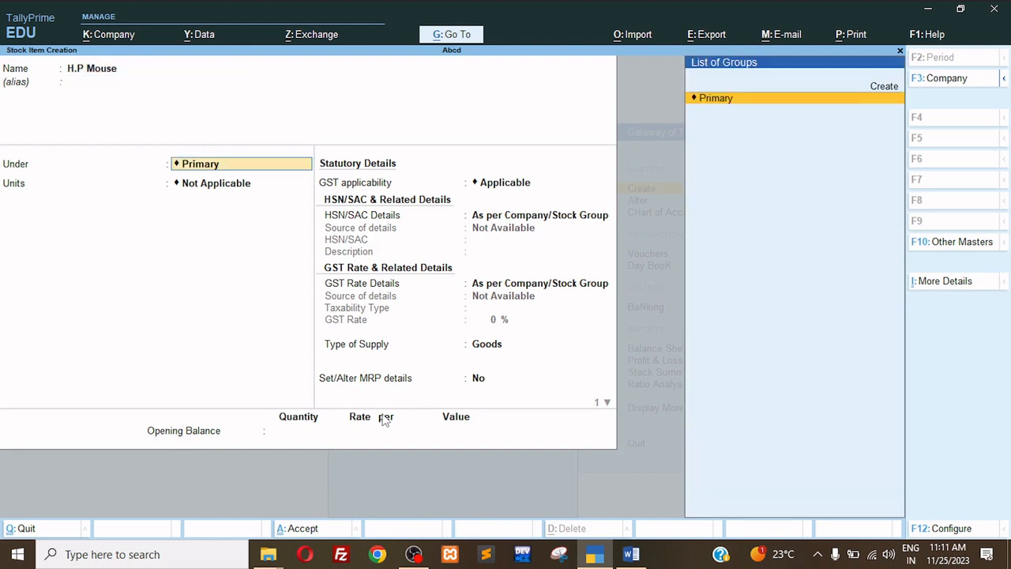
Create a stock group named Ele and place the H.P Mouse item under it
key("alt+c")
type("El")
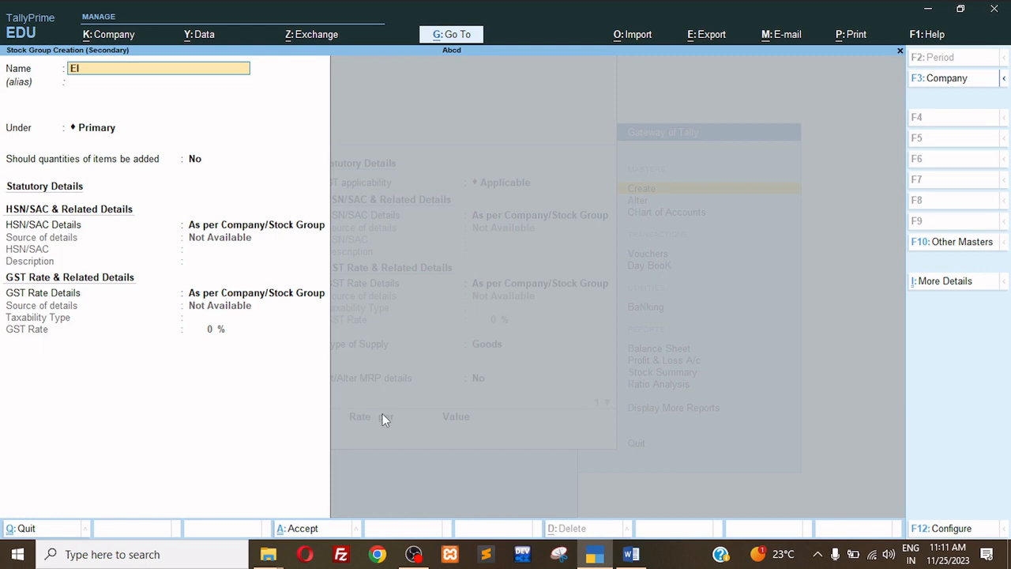
type("e")
key("ctrl+a")
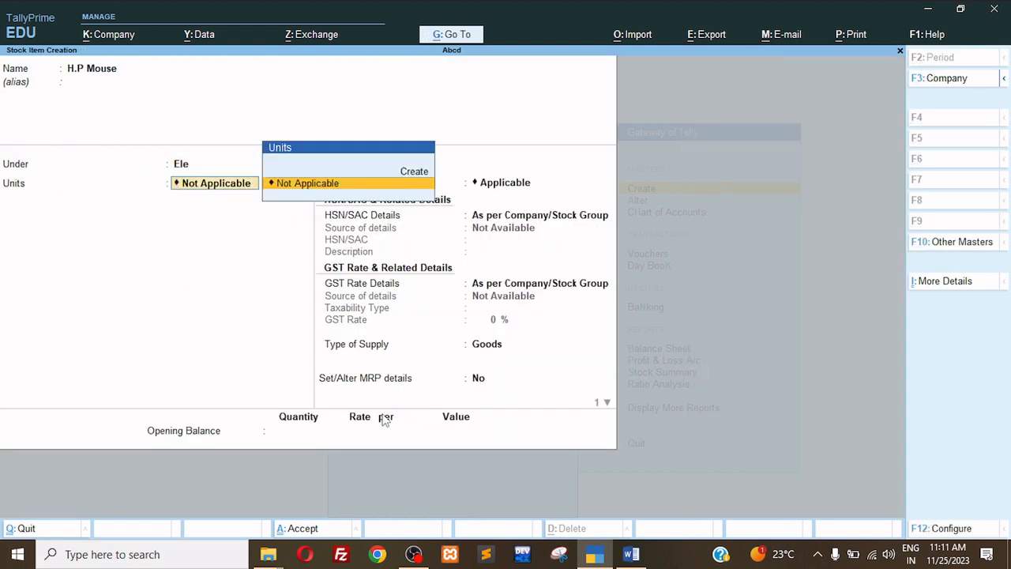
Create a unit of measure with the symbol pcs and assign it to the item
key("alt+c")
type("pcs")
key("ctrl+a")
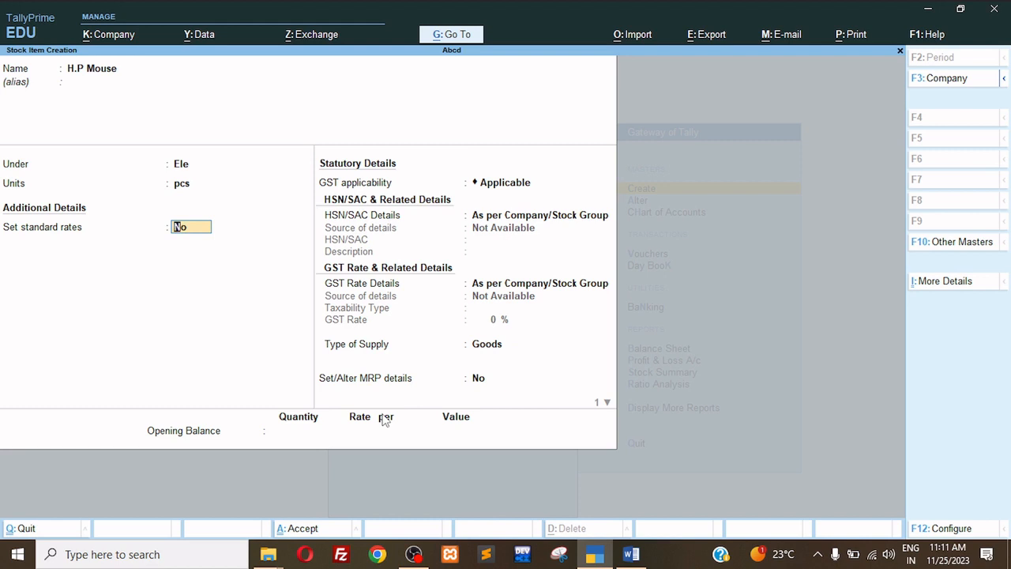
Enable standard rates for H.P Mouse and set the standard cost to 150 per pcs from 1-Apr-23
key("y")
key("Return")
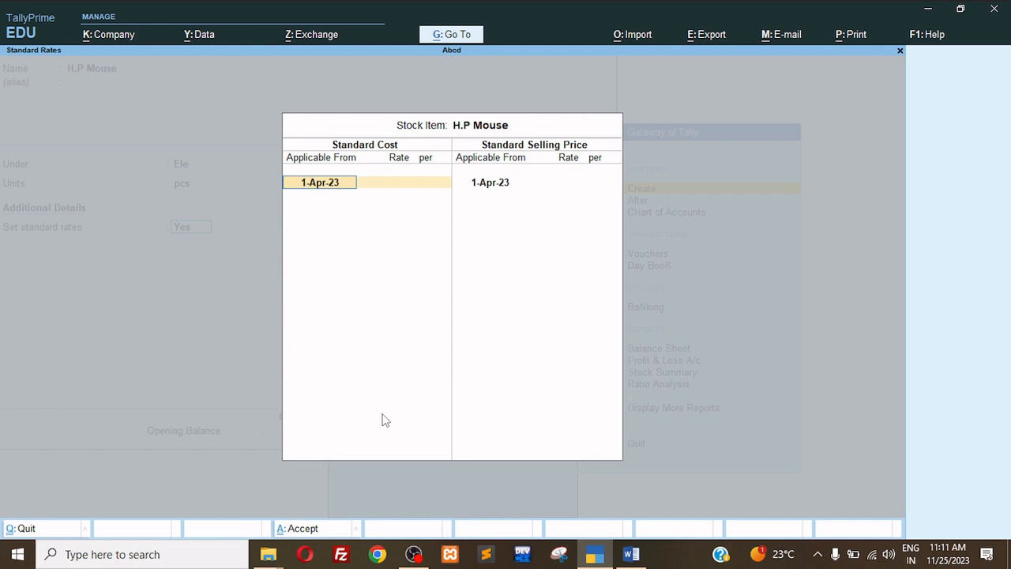
key("Return")
type("150")
key("Return")
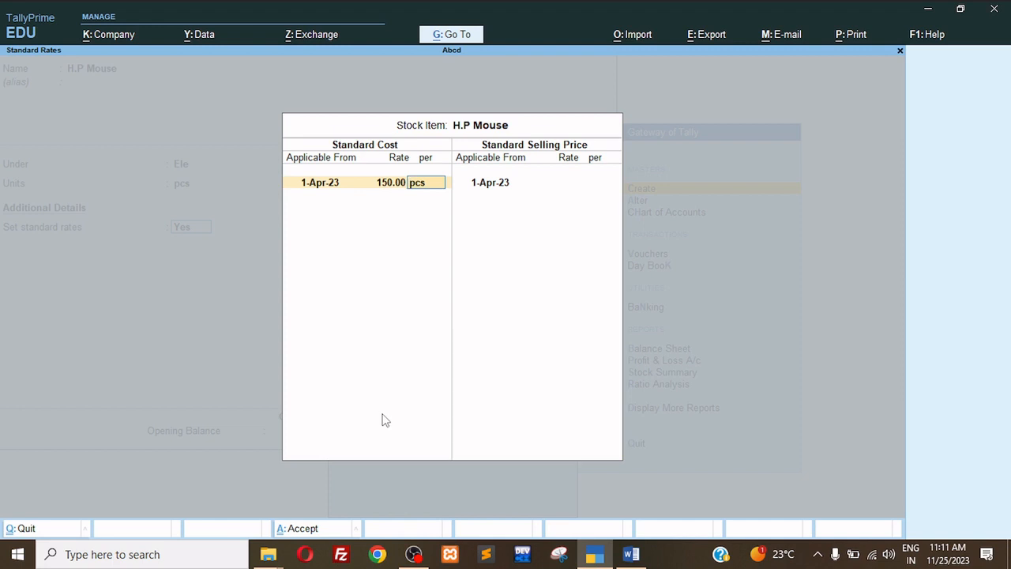
key("Return")
key("Return")
Set the item's standard selling price to 250 per pcs from 1-Apr-23 and keep the default HSN/SAC details
key("Return")
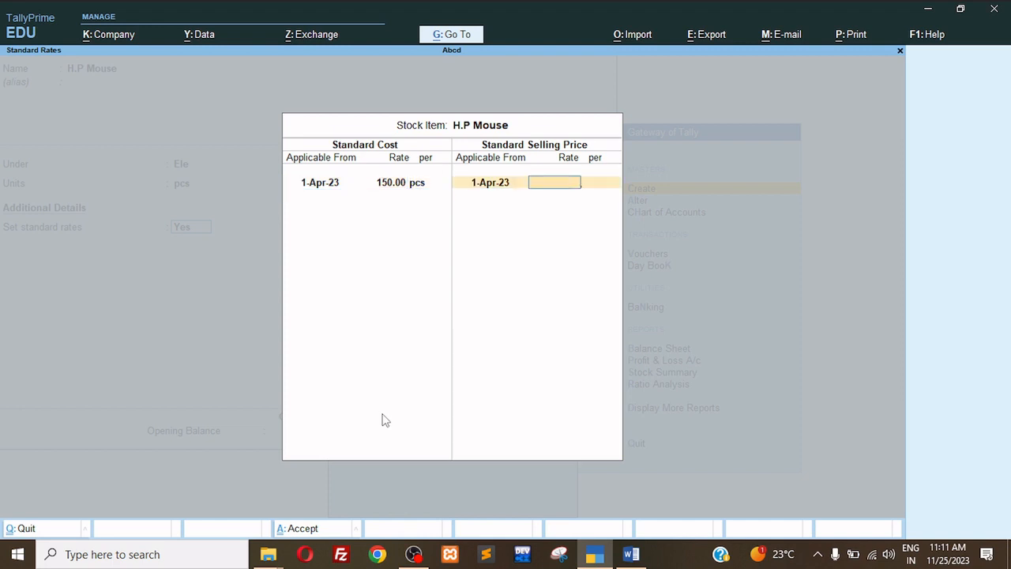
type("250")
key("Return")
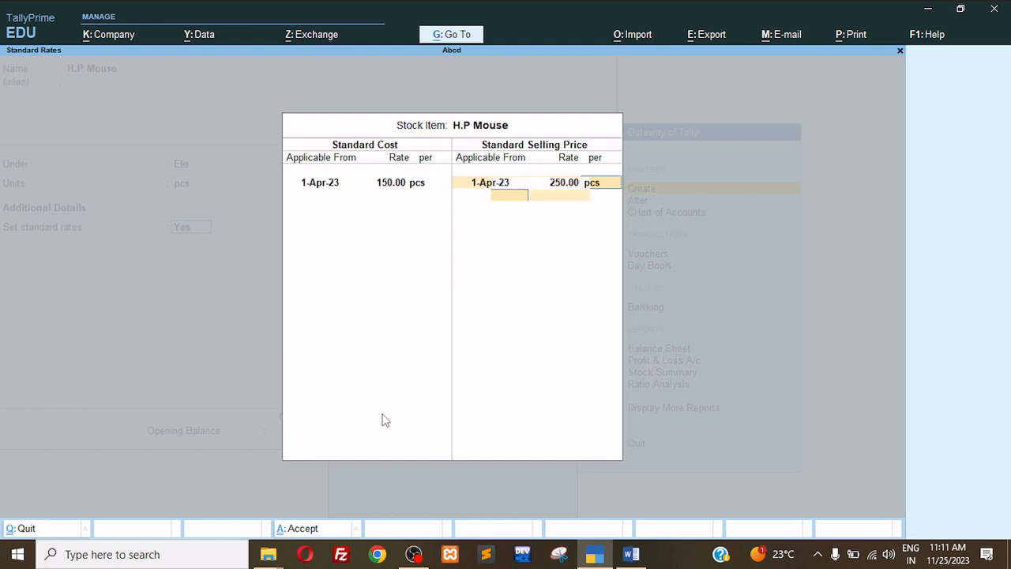
key("Return")
key("Return")
key("Return")
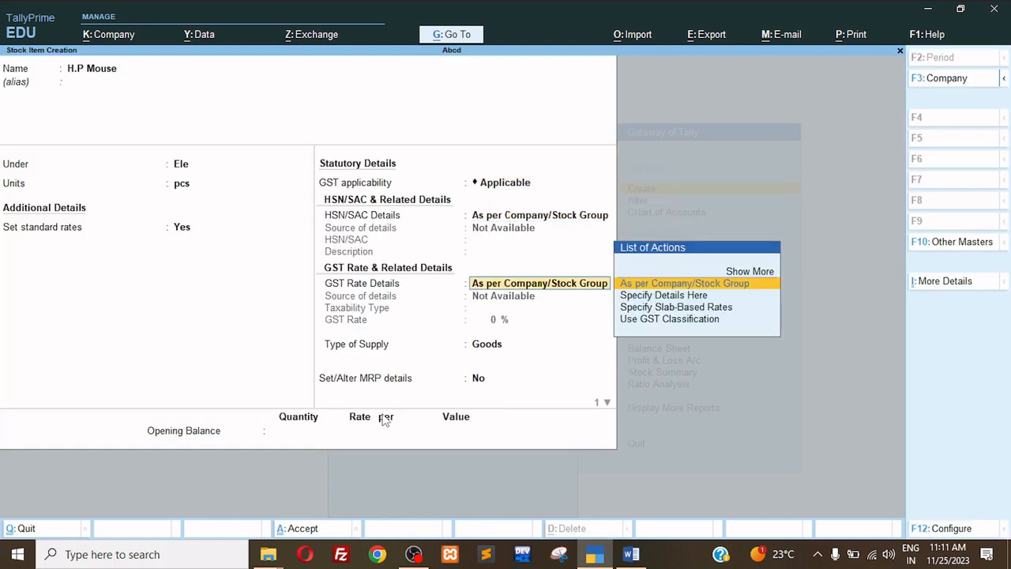
Save the H.P Mouse stock item and return to the Gateway of Tally
key("ctrl+a")
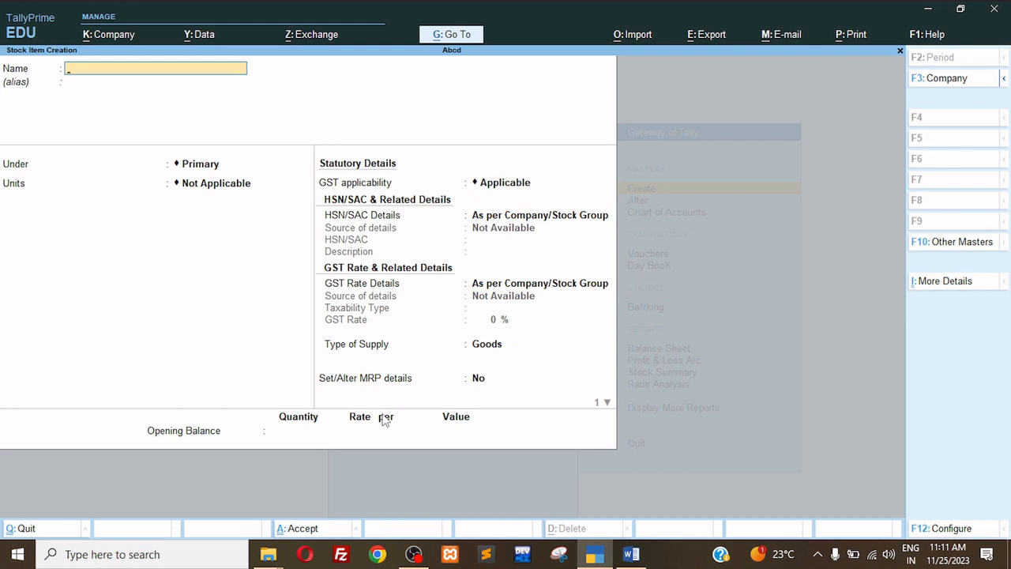
key("Escape")
key("Escape")
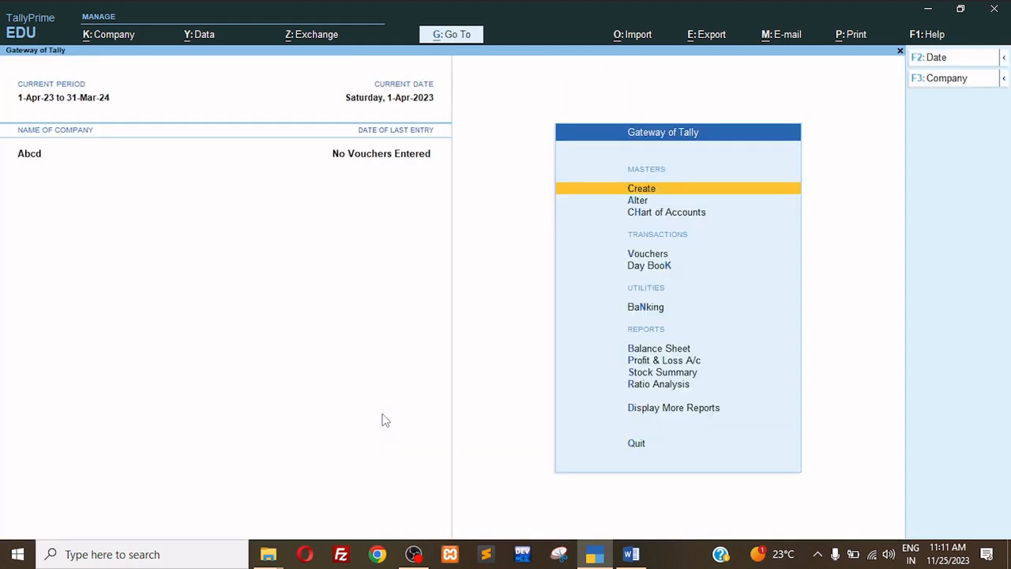
Start a purchase voucher with supplier invoice number inv/01 dated 1-Apr-23
key("Down")
key("Down")
key("Down")
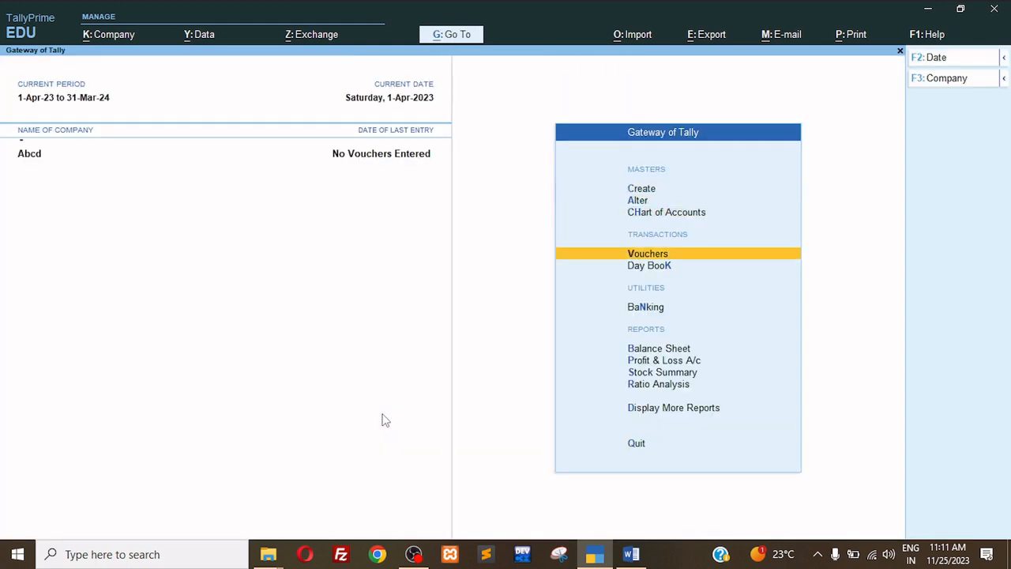
key("Return")
key("F9")
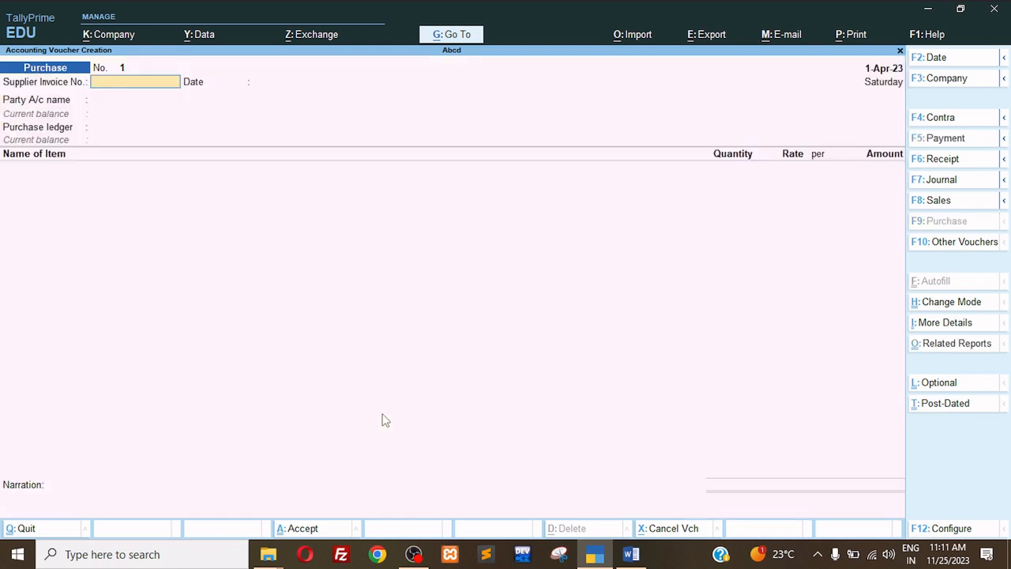
type("inv/01")
key("Return")
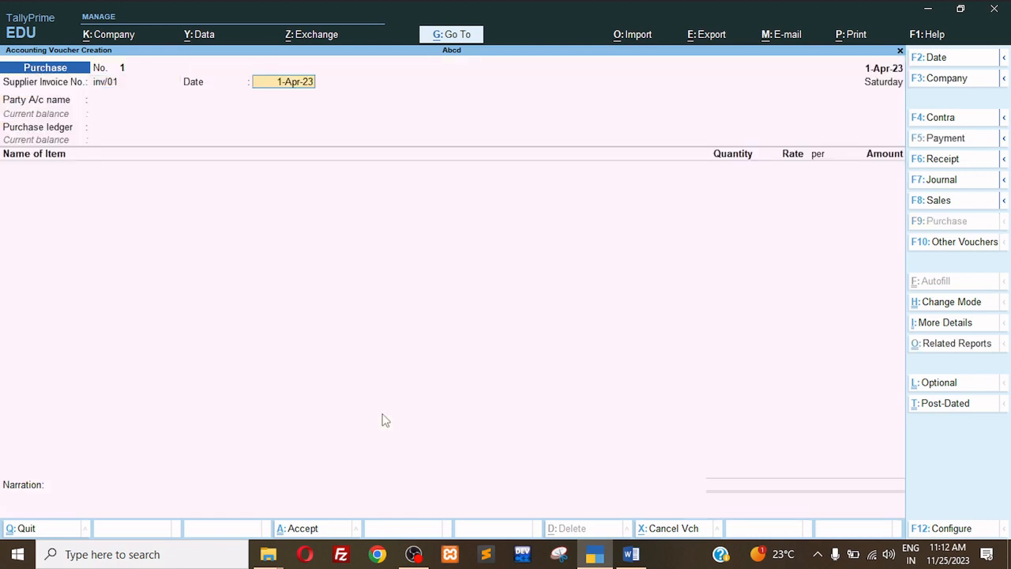
key("Return")
Create the supplier's ledger under Sundry Creditors as the party account, accepting the receipt and party details as they are
key("alt+c")
type("Moha")
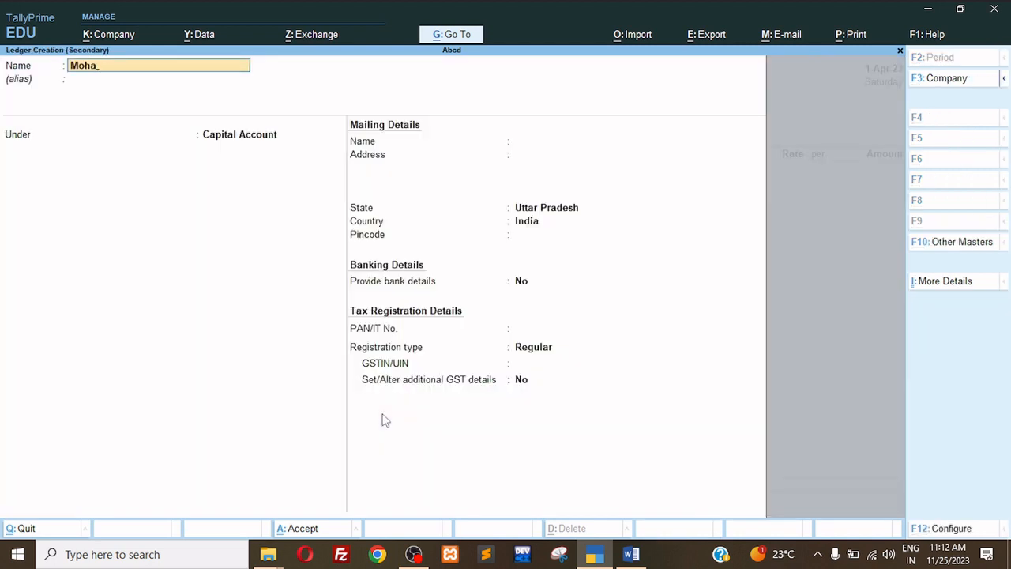
type("N")
key("Return")
type("S")
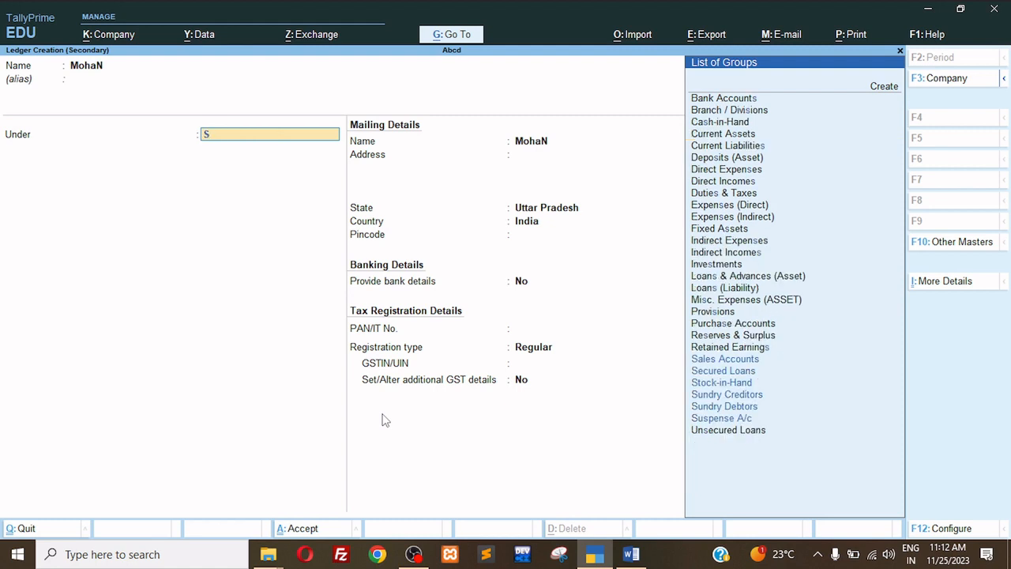
key("Down")
key("Down")
key("Down")
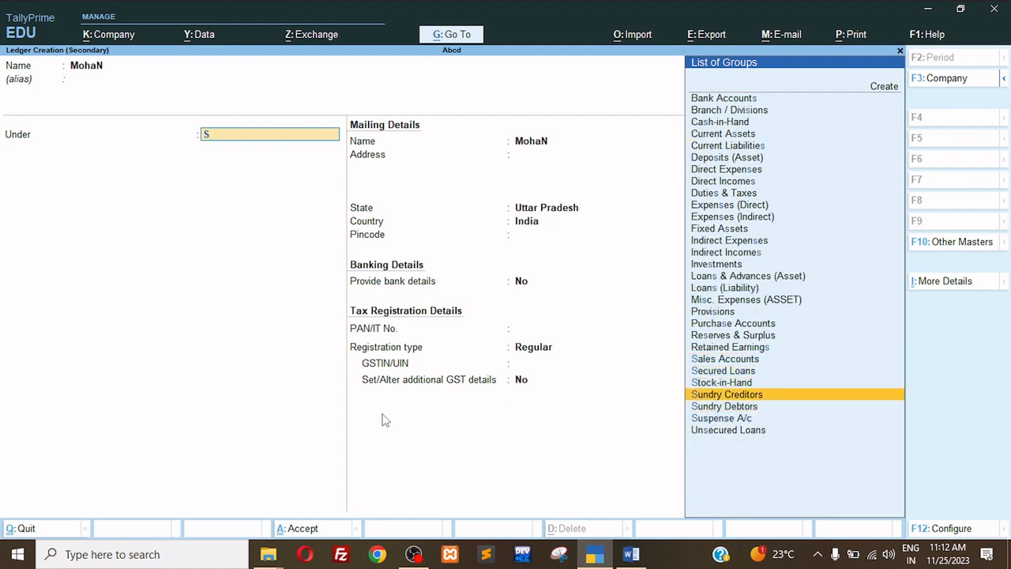
key("Return")
key("ctrl+a")
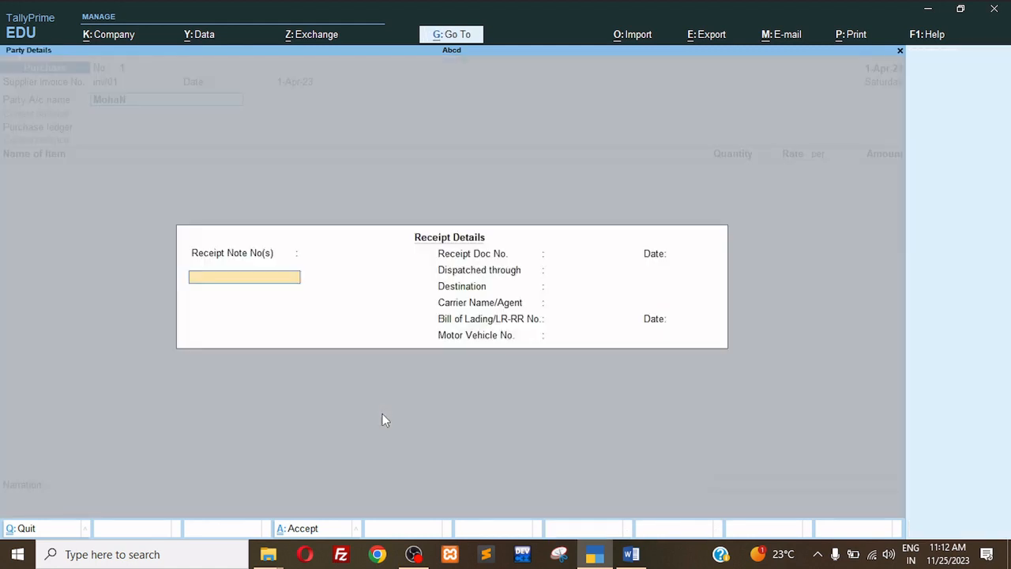
key("ctrl+a")
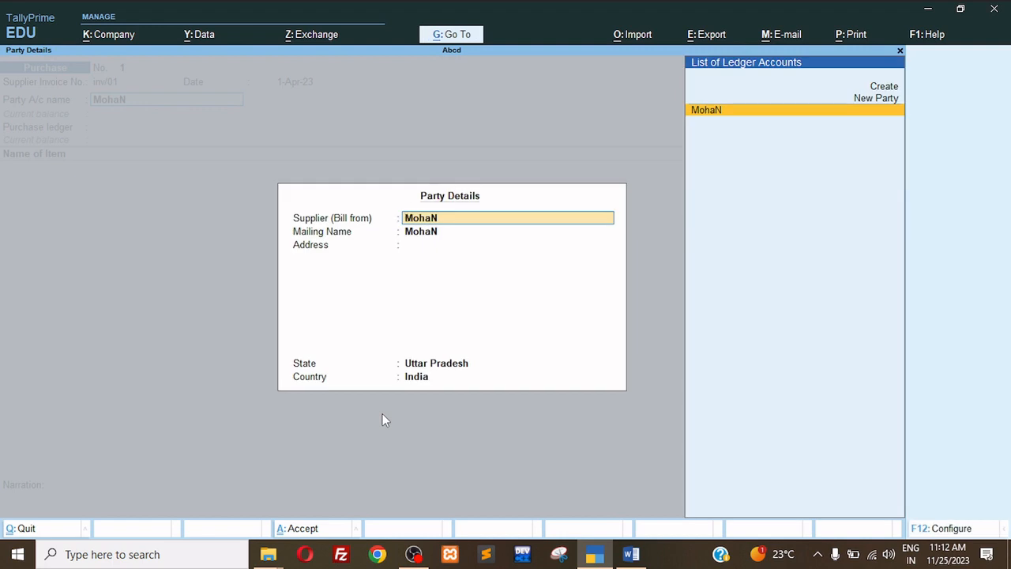
key("ctrl+a")
Create a ledger named PUR under Purchase Accounts and use it as the voucher's purchase ledger
key("Return")
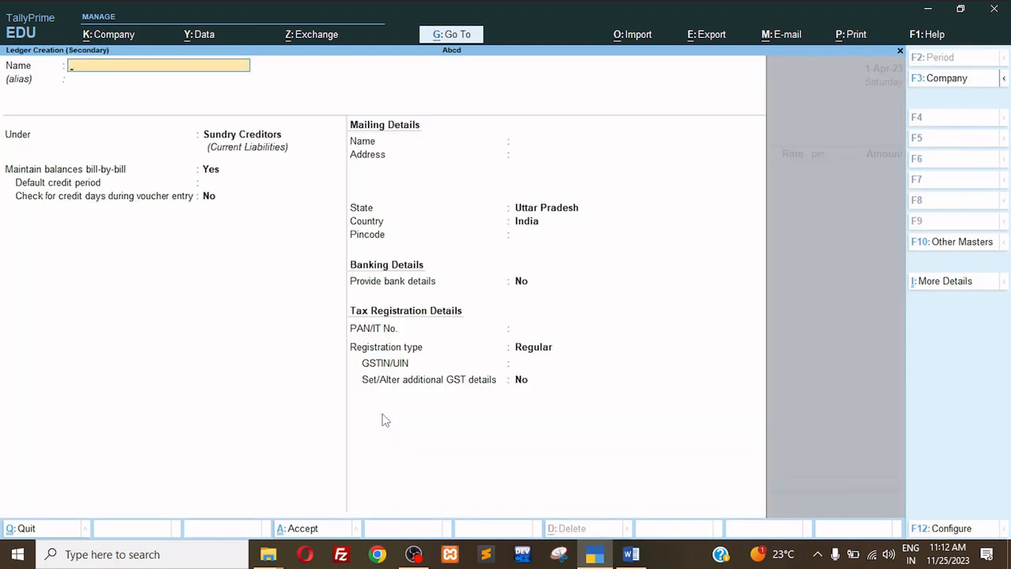
type("PUR")
key("Return")
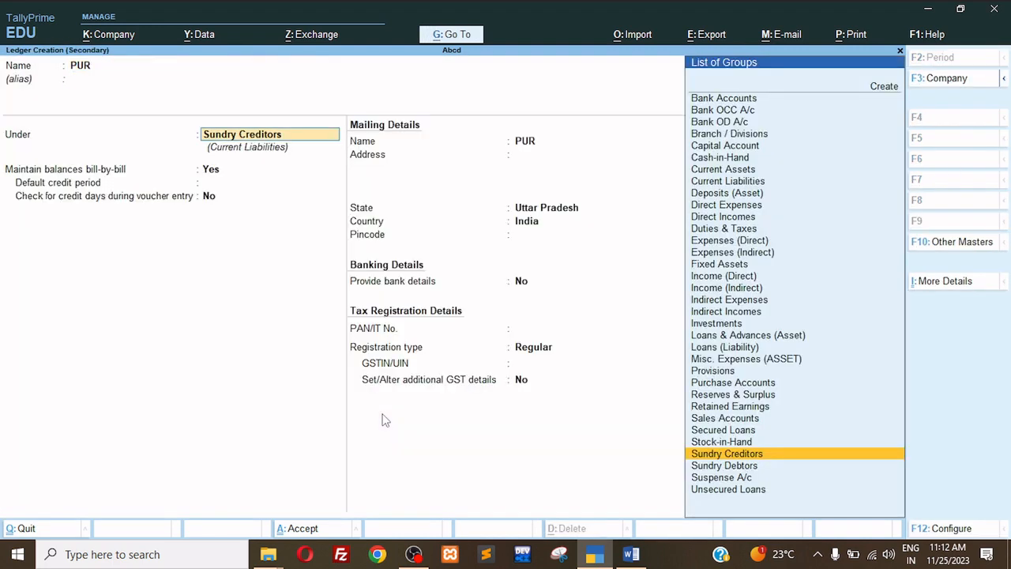
key("Return")
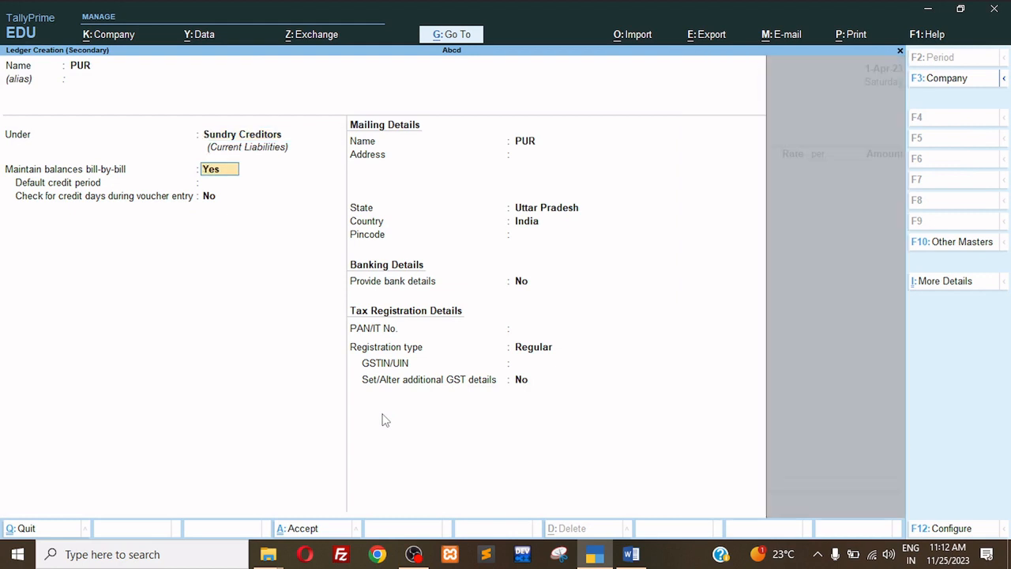
key("BackSpace")
type("P")
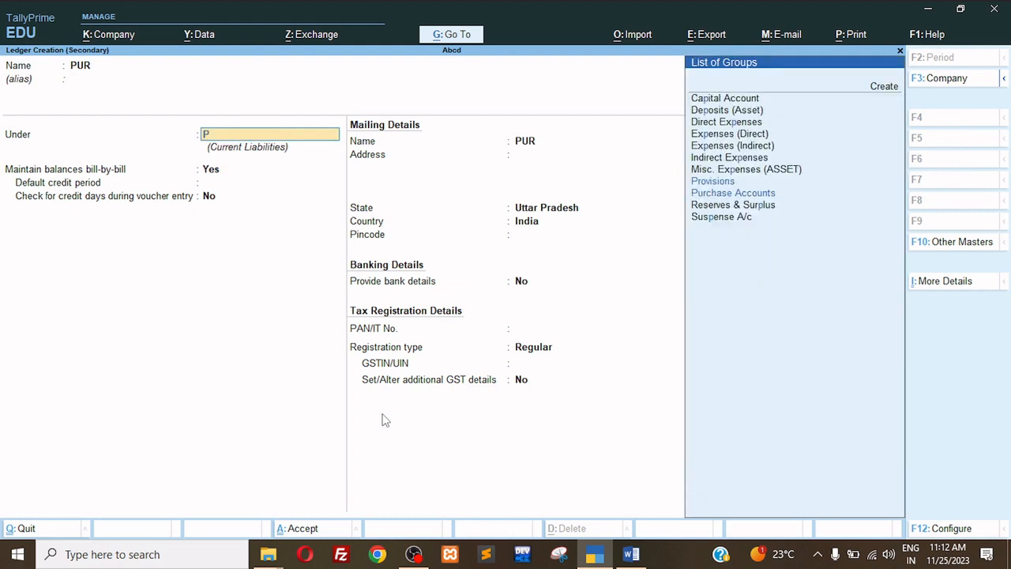
key("Down")
key("Down")
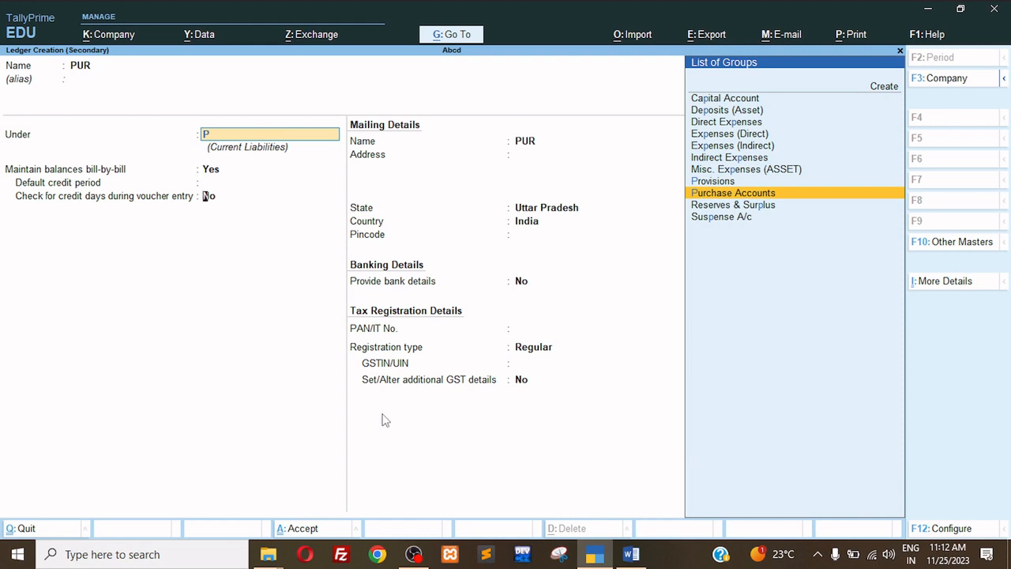
key("Return")
key("ctrl+a")
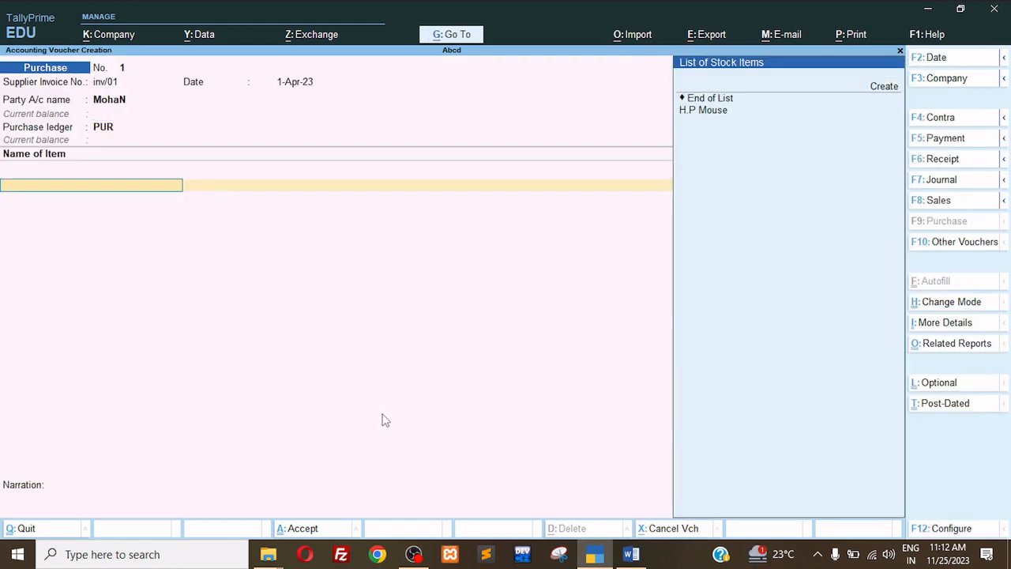
Add 100 pcs of H.P Mouse at the standard rate of 150 and end the item list
key("Down")
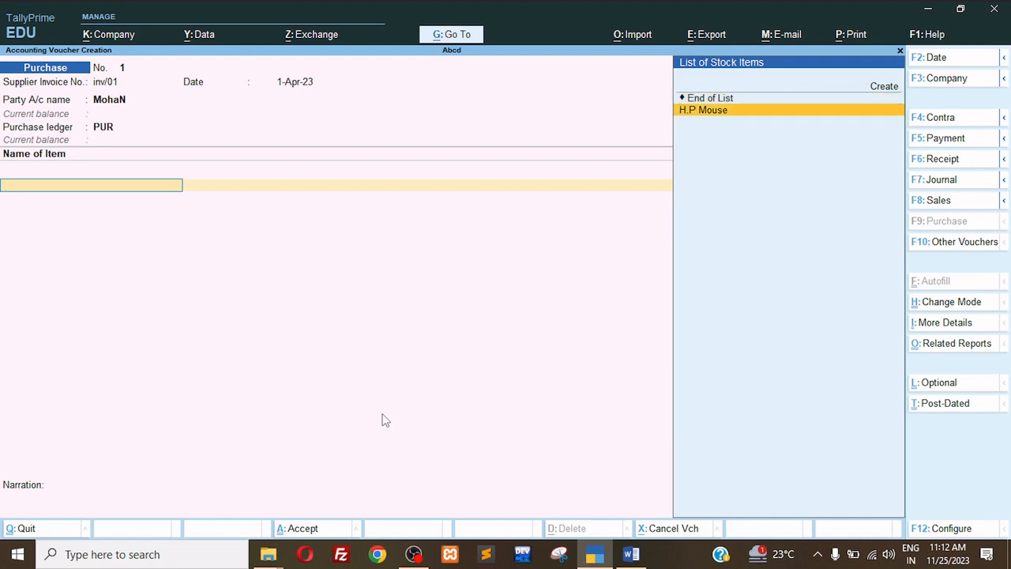
key("Return")
type("1000")
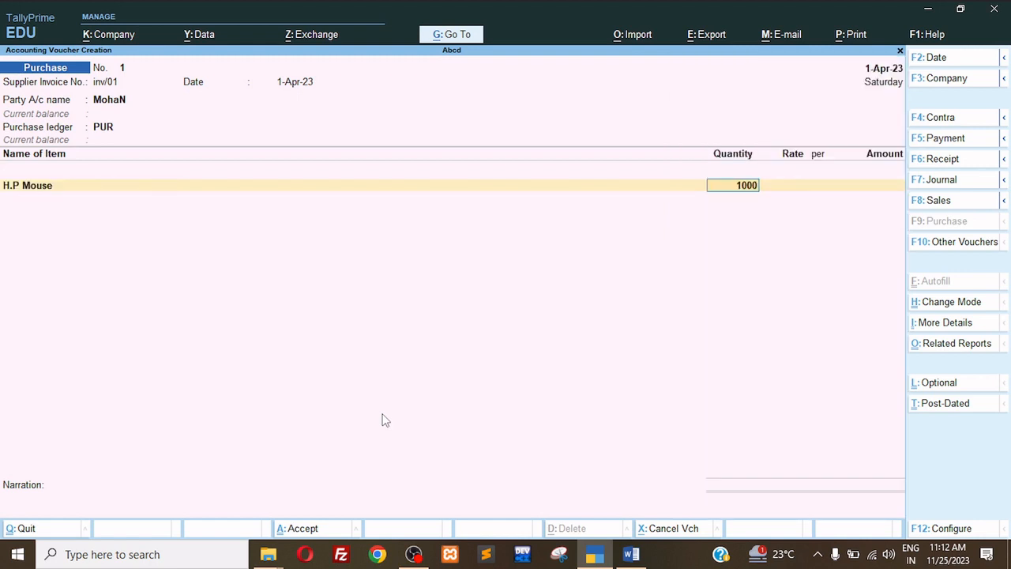
key("BackSpace")
key("Return")
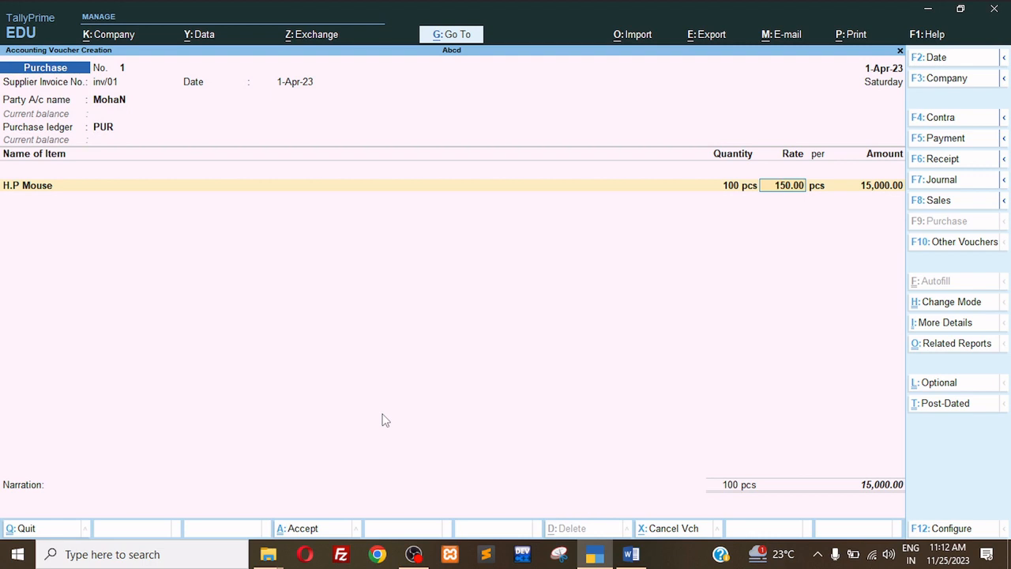
key("Return")
key("Return")
key("Return")
key("Return")
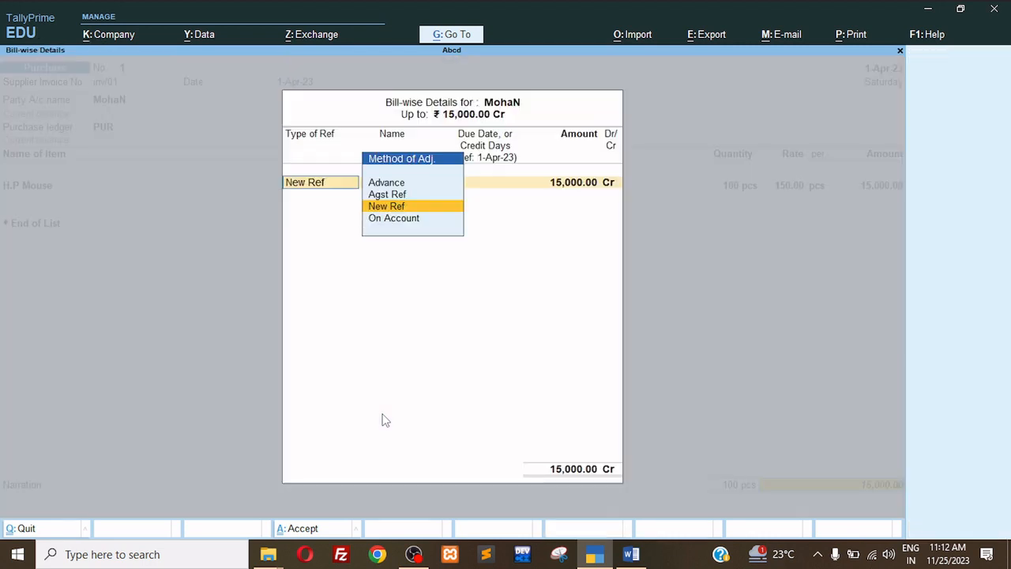
Allocate the purchase amount to a New Ref named bill no/01 and save the purchase voucher
key("Return")
type("bill")
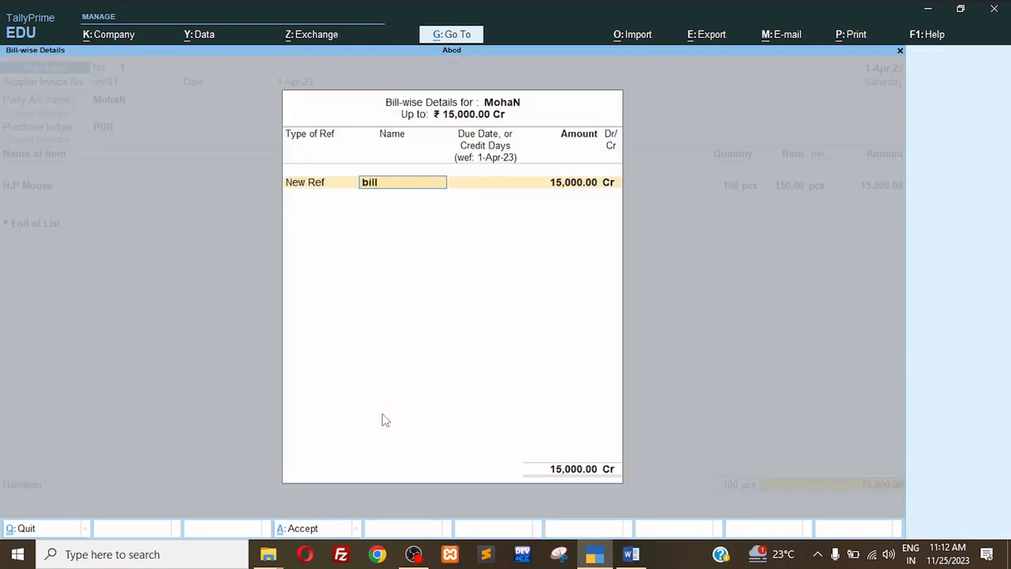
type(" no/01")
key("Return")
key("Return")
key("Return")
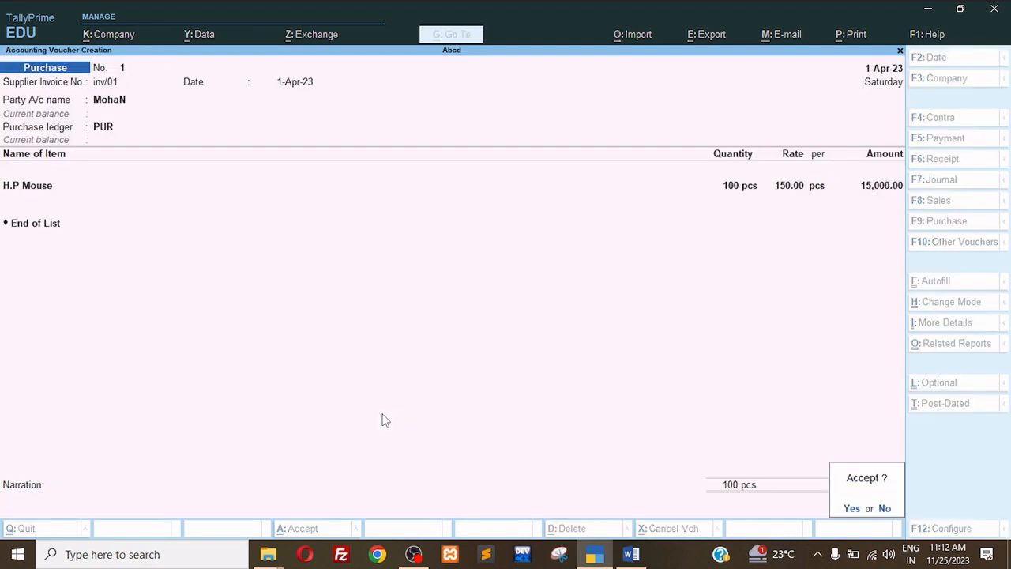
key("Return")
Start a payment voucher and debit the supplier's ledger with 15,000
key("F5")
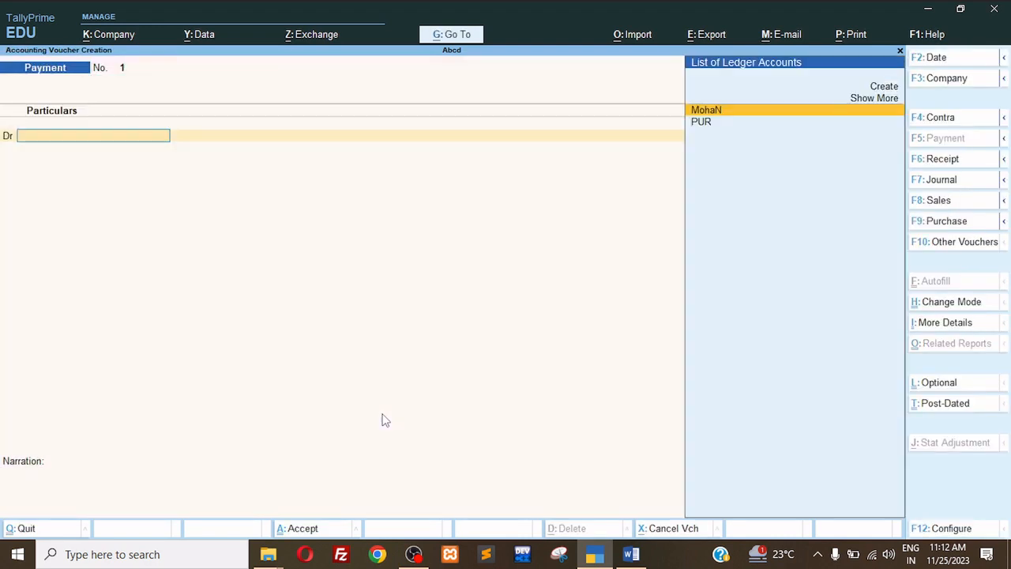
key("Return")
type("152")
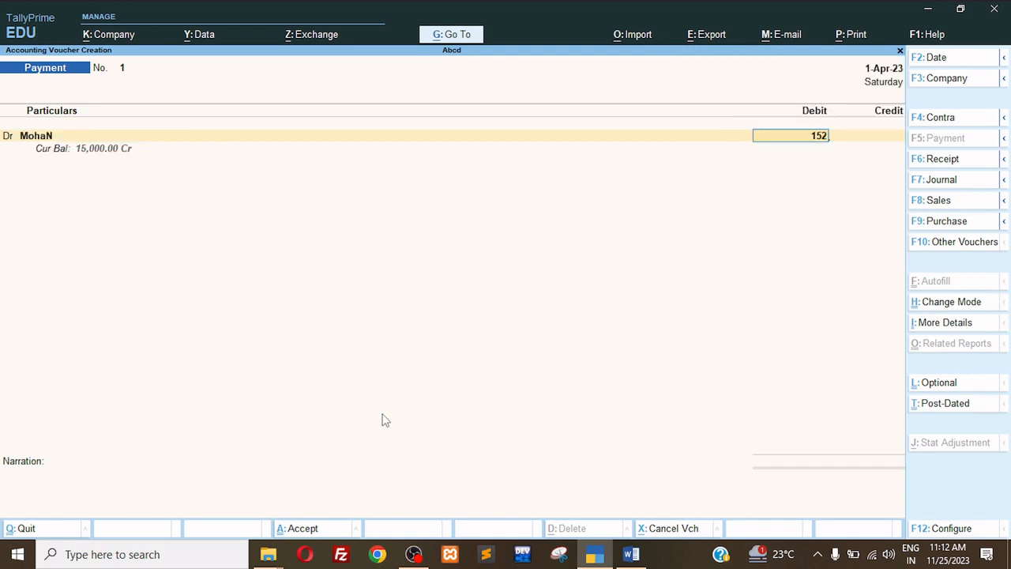
key("BackSpace")
type("000")
key("Return")
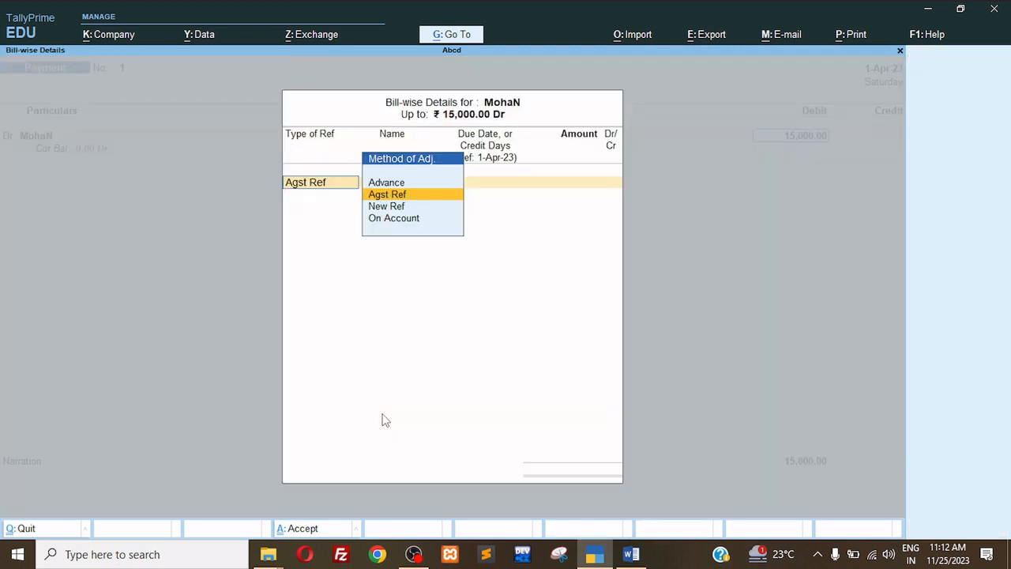
Settle the payment as Agst Ref to bill no/01, credit Cash with 15,000, and save the payment voucher
key("Return")
key("Return")
key("Return")
key("Return")
key("Return")
key("Return")
key("Return")
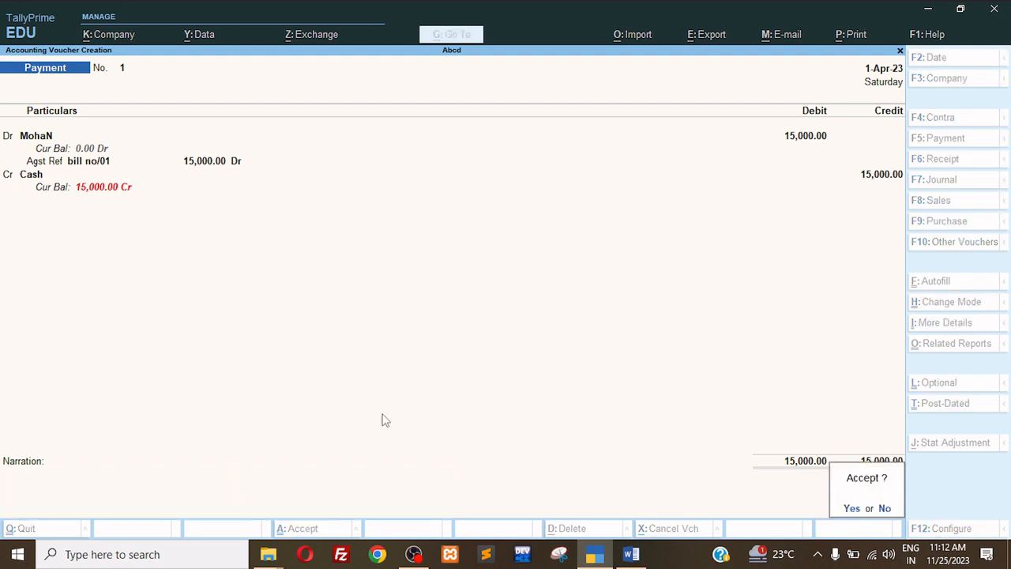
key("Return")
Start a sales voucher and create the customer's ledger under Sundry Debtors as its party account, leaving dispatch and party details at their defaults
key("F8")
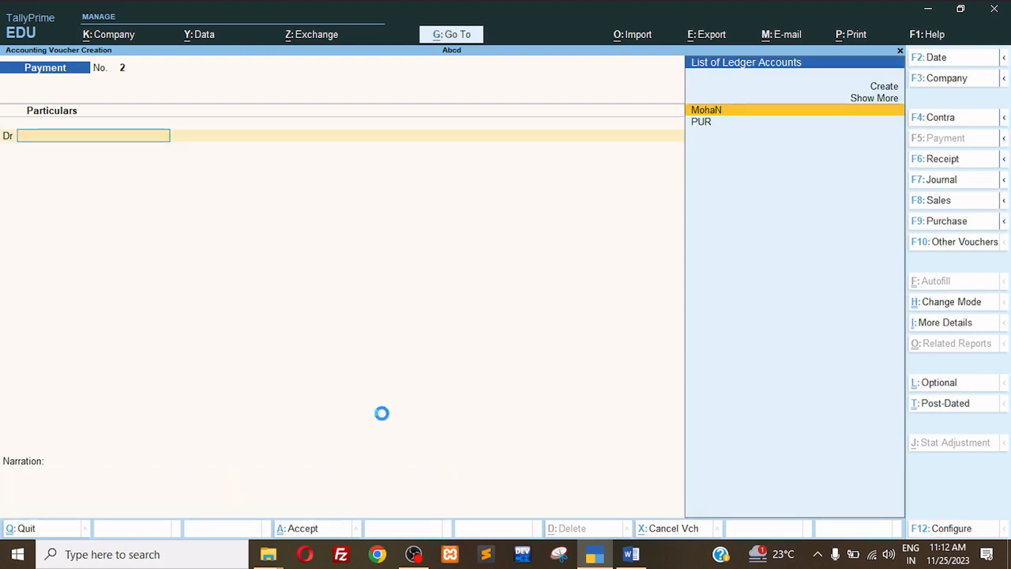
key("alt+c")
type("So")
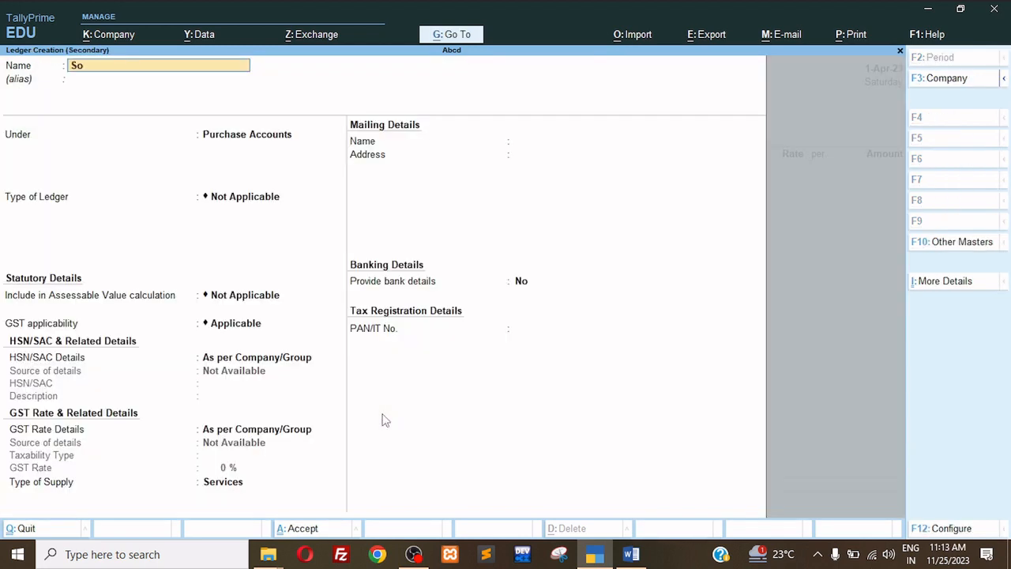
type("han")
key("Return")
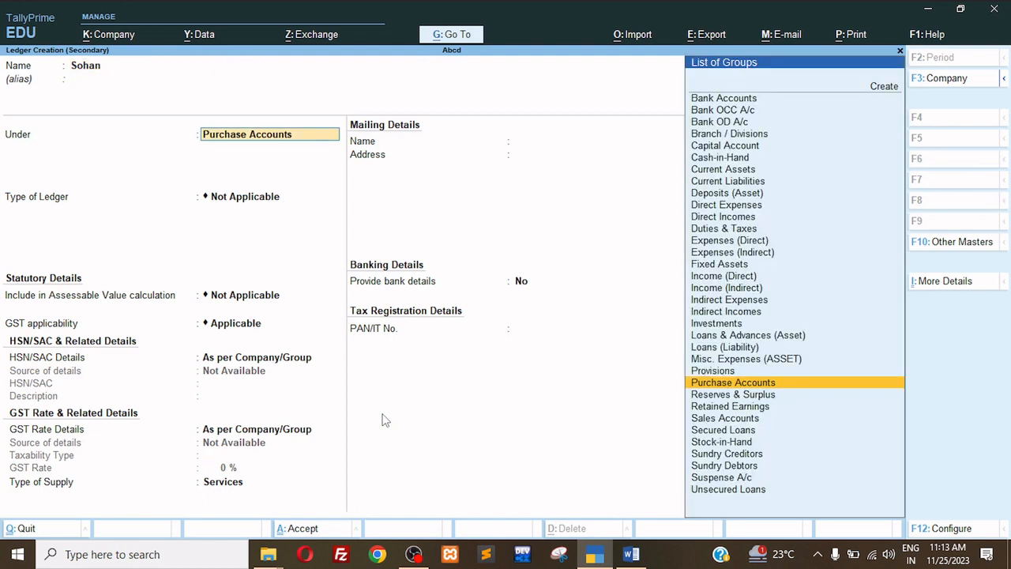
type("S")
key("Up")
key("Up")
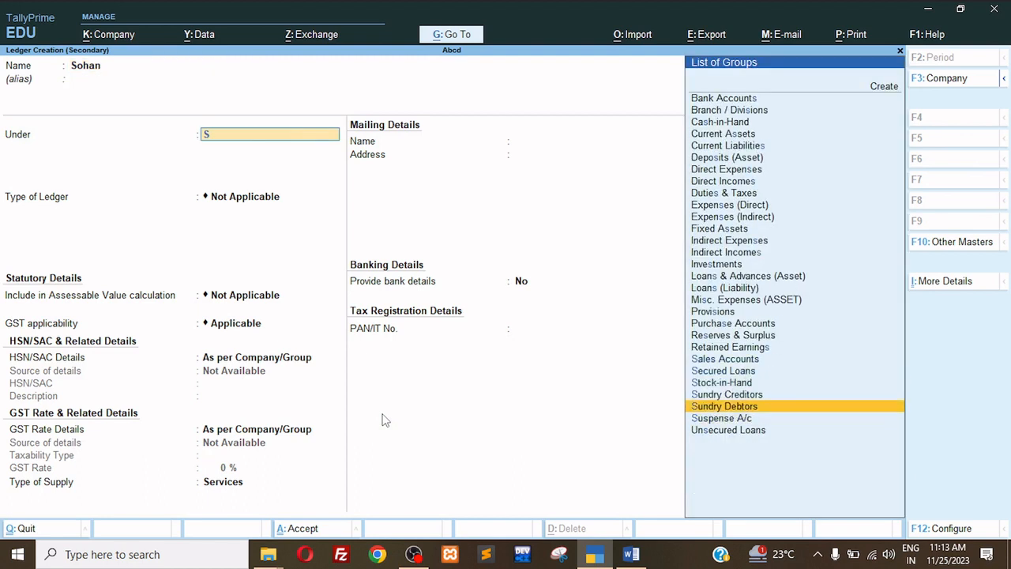
key("Return")
key("ctrl+a")
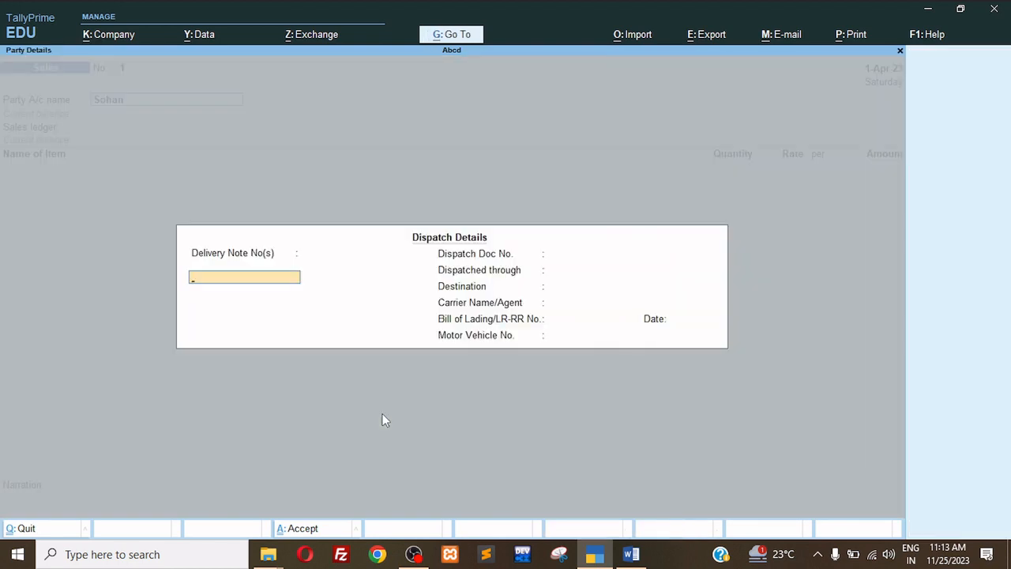
key("ctrl+a")
key("ctrl+a")
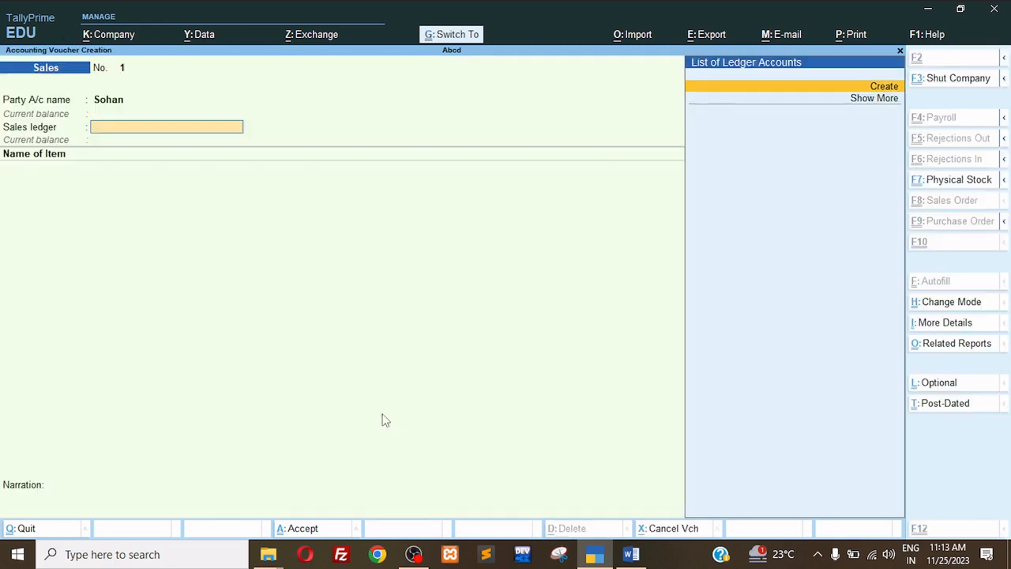
Create a ledger named Sales under Sales Accounts and use it as the voucher's sales ledger
key("alt+c")
type("Sal")
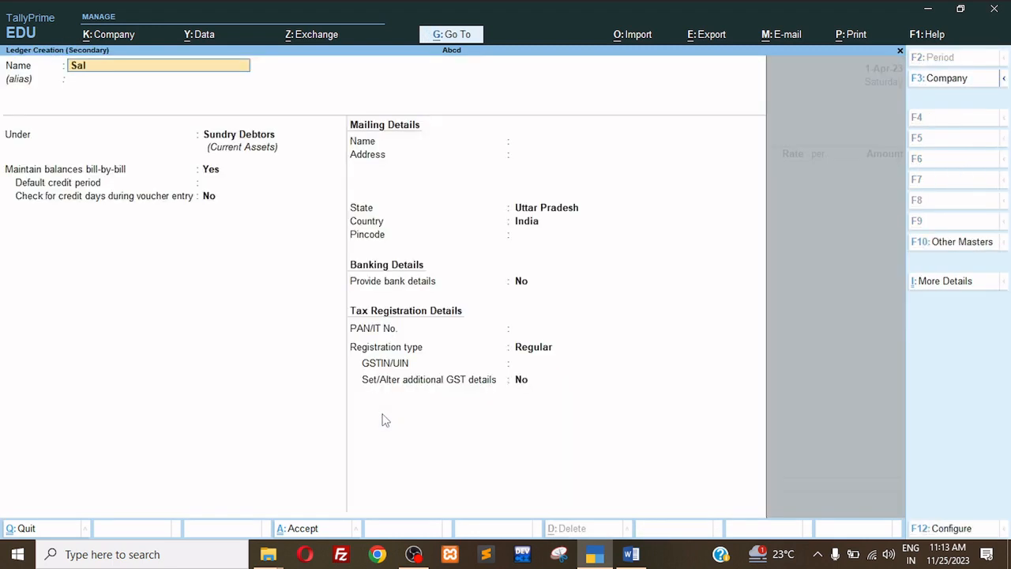
type("es")
key("Return")
key("Return")
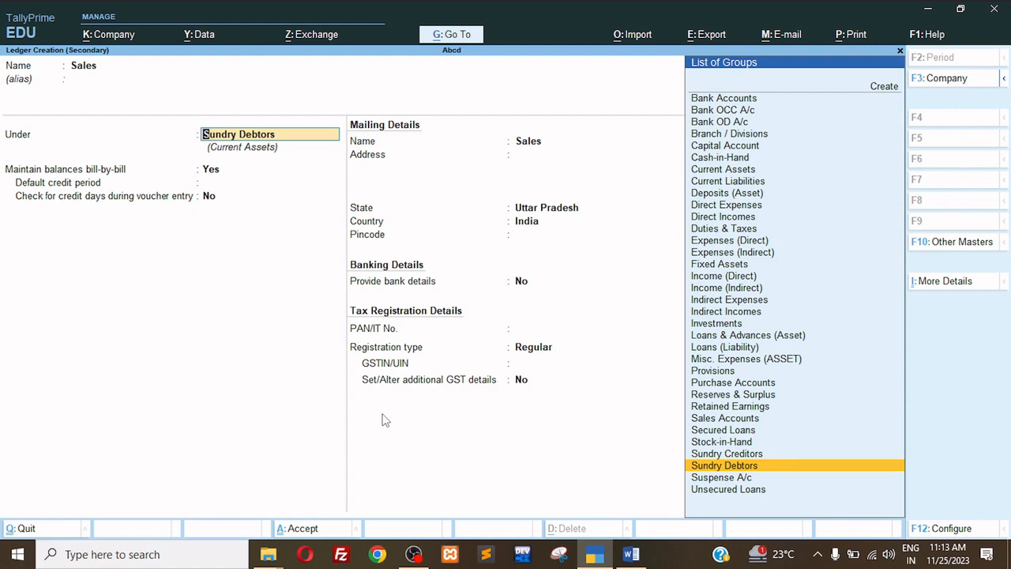
type("S")
key("Down")
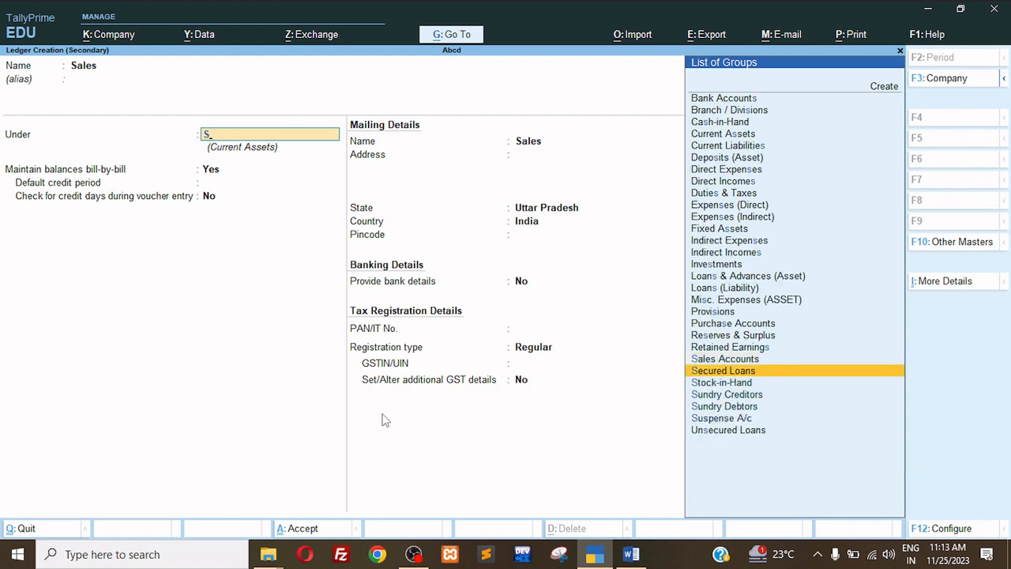
key("Down")
key("Up")
key("Up")
key("Return")
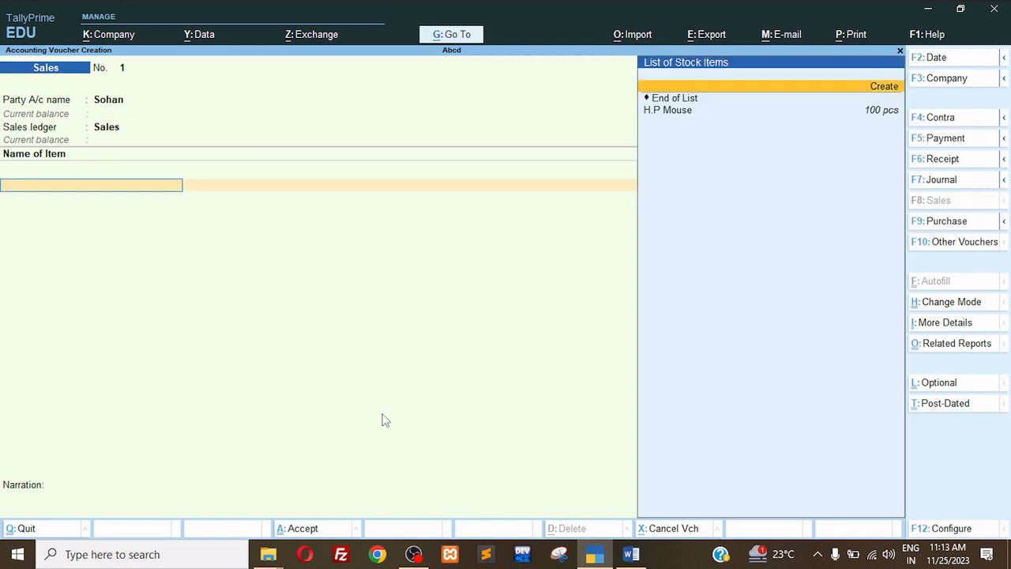
Add 100 pcs of H.P Mouse at the standard selling rate of 250 and end the item list
key("Down")
key("Down")
key("Return")
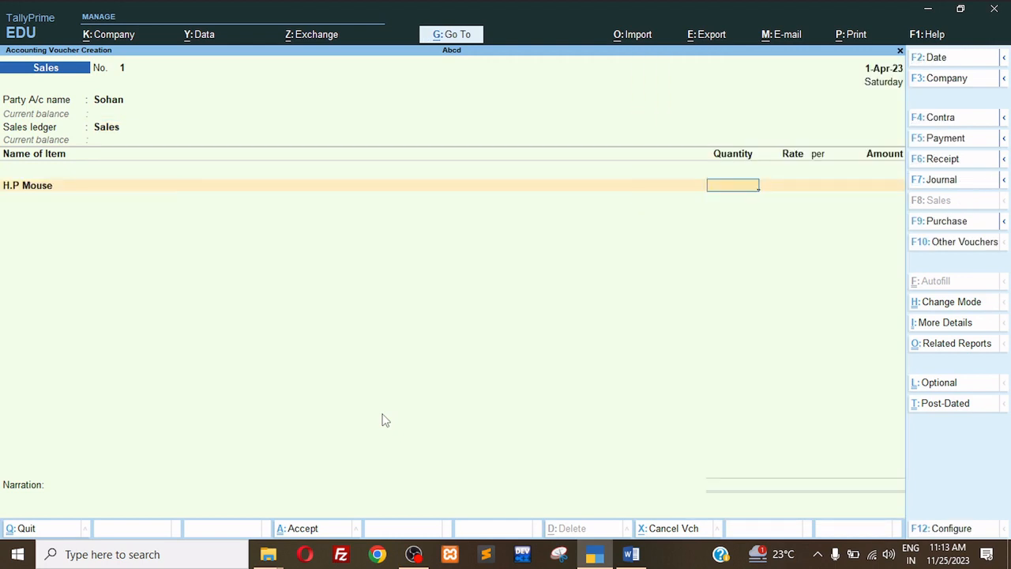
type("100")
key("Return")
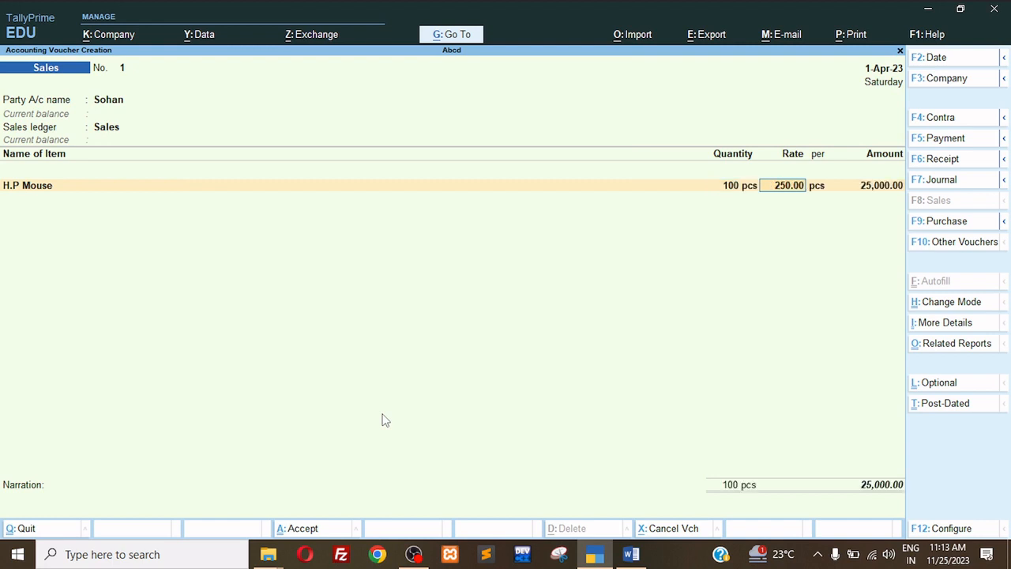
key("Return")
key("Return")
key("Return")
key("Return")
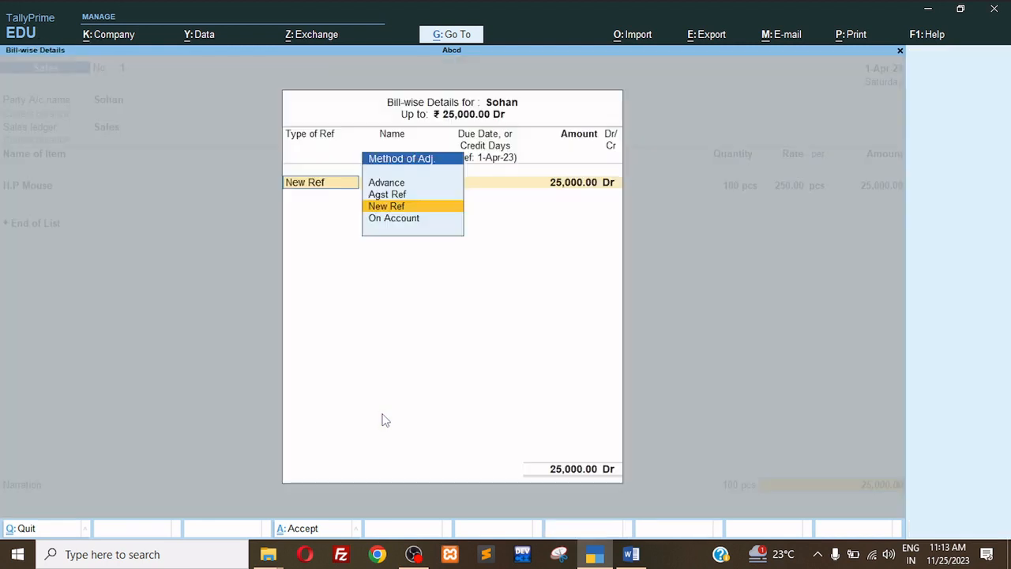
Allocate the sales amount to a New Ref named Bill No/01 and save the sales voucher
key("Return")
type("Bi")
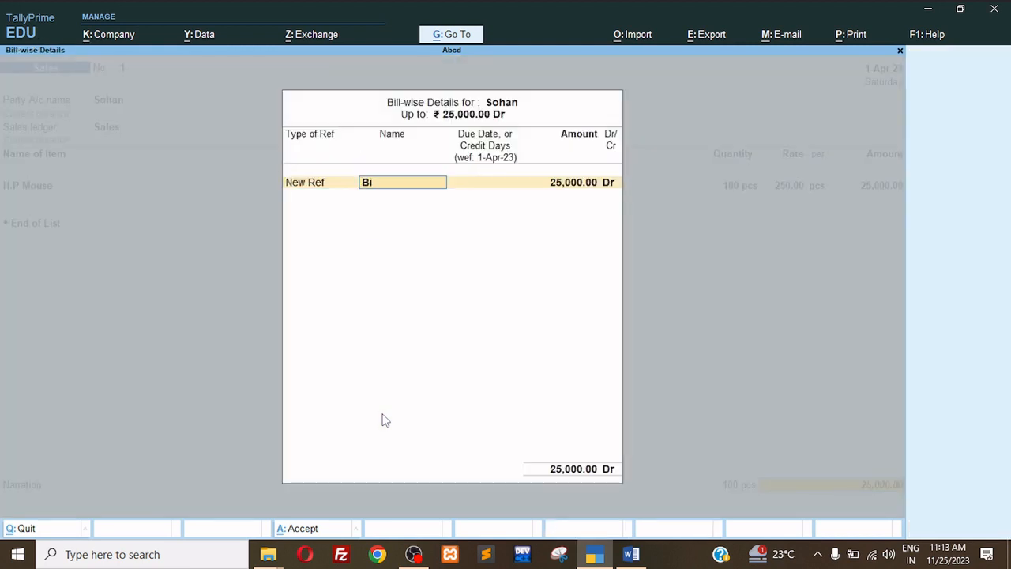
type("lnn")
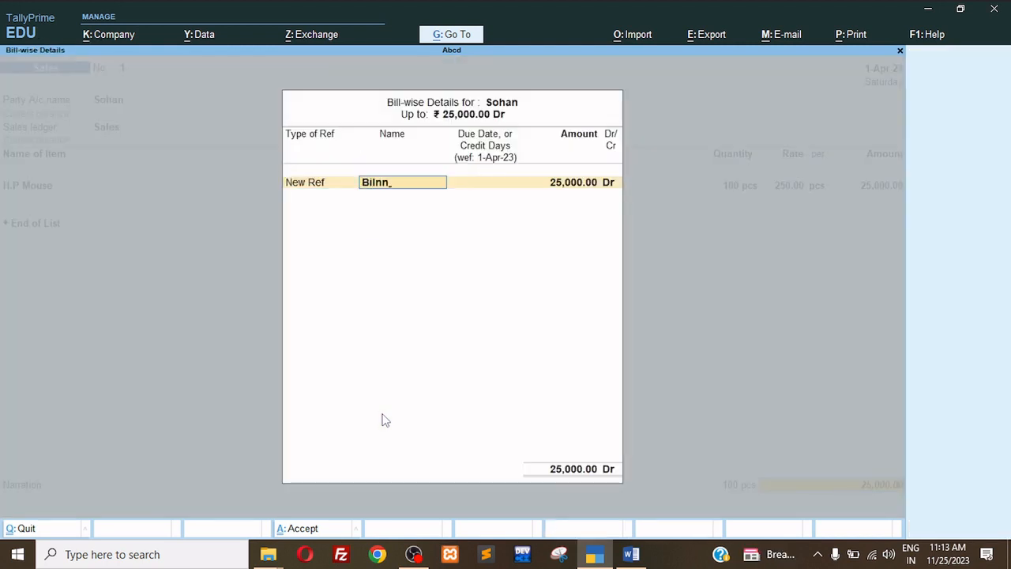
key("BackSpace")
key("BackSpace")
type("l No/0")
key("Return")
key("Return")
key("Return")
key("Return")
key("Return")
key("Return")
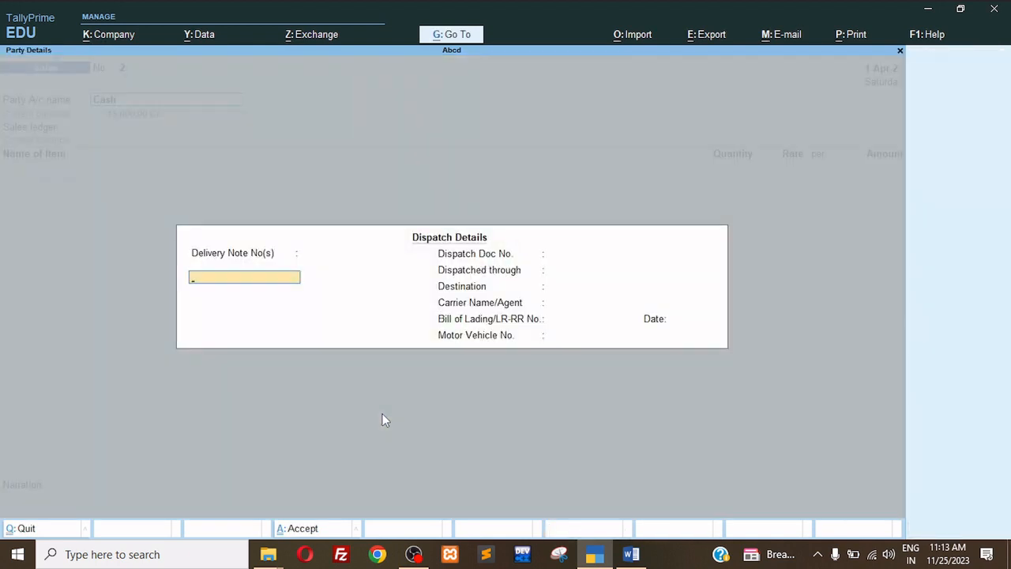
key("Escape")
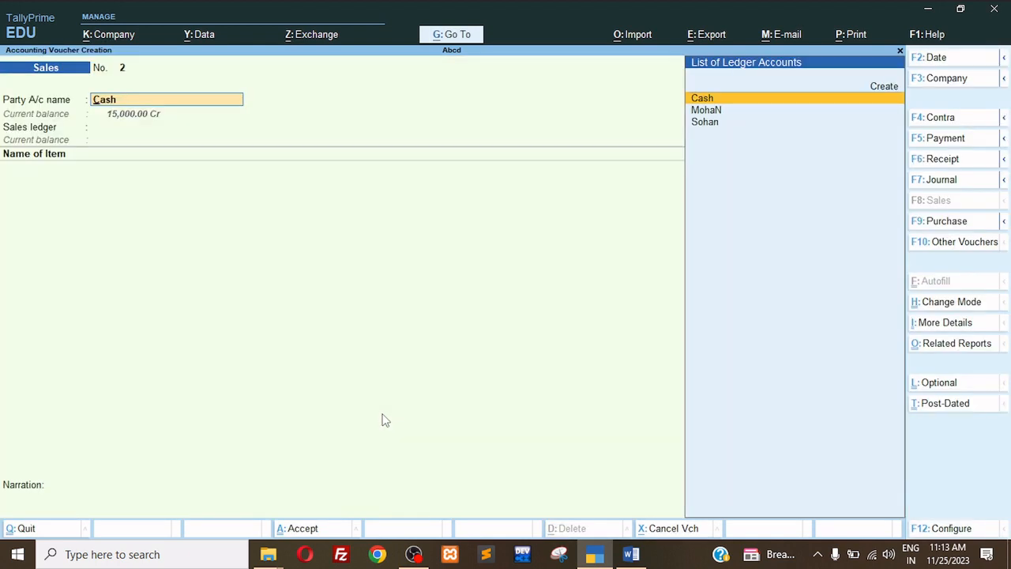
Start a receipt voucher and credit the customer's ledger with 25,000
key("F6")
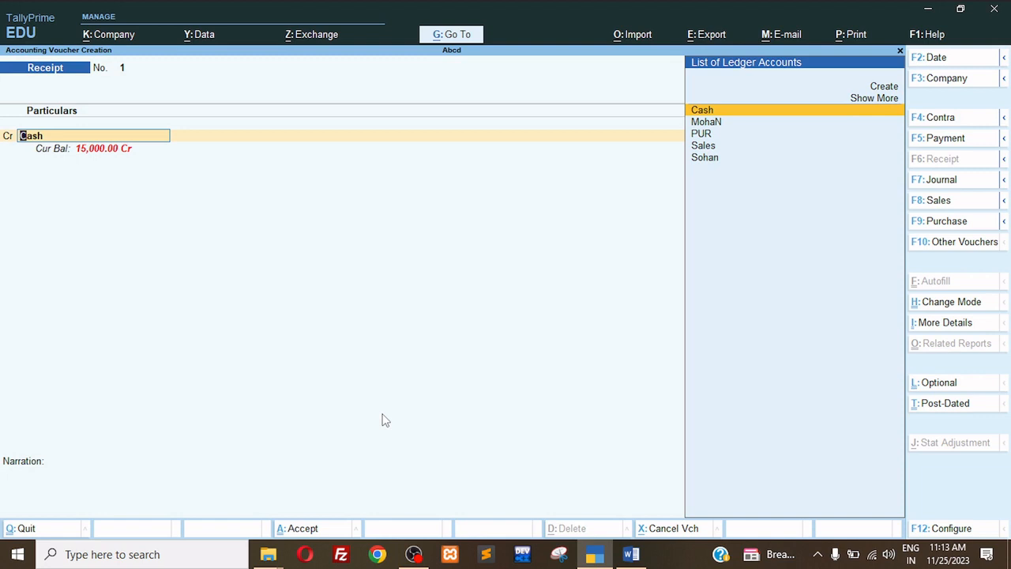
key("Down")
key("Down")
key("Down")
key("Down")
key("Return")
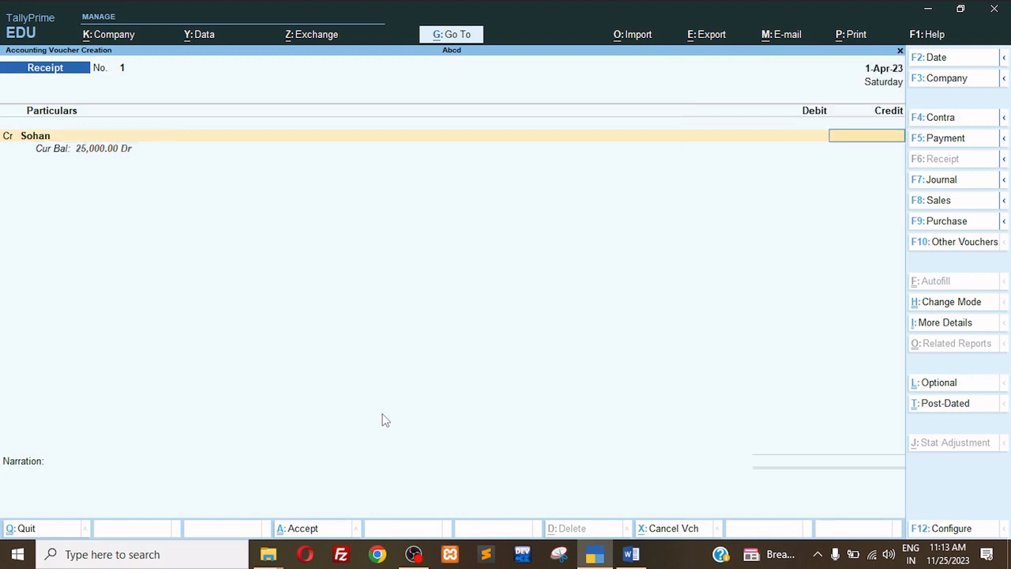
type("25000")
key("Return")
Allocate the receipt as Agst Ref to Bill No/01, debit Cash with 25,000, and save the receipt voucher
key("Return")
key("Return")
key("Return")
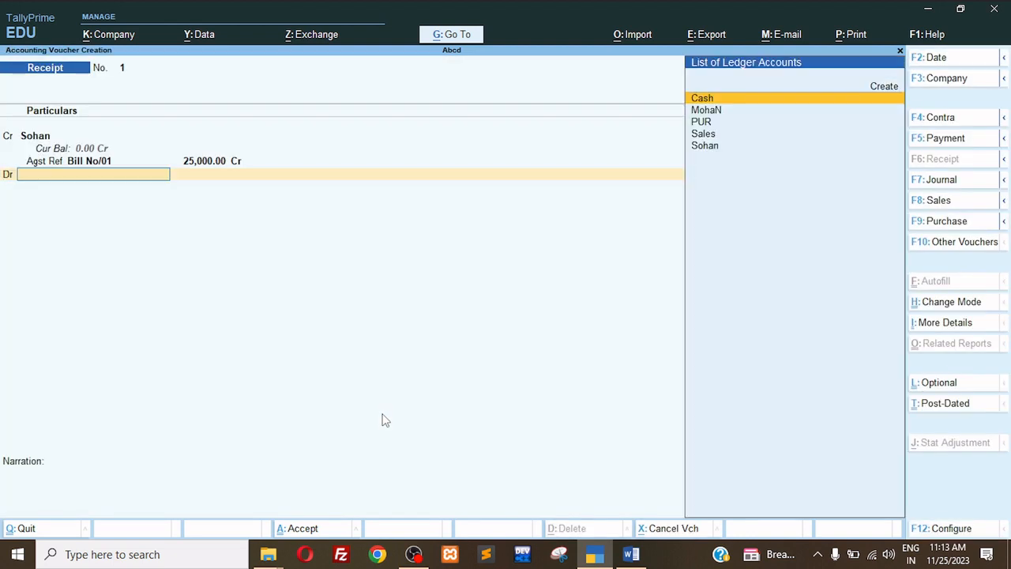
key("Return")
key("Return")
key("Return")
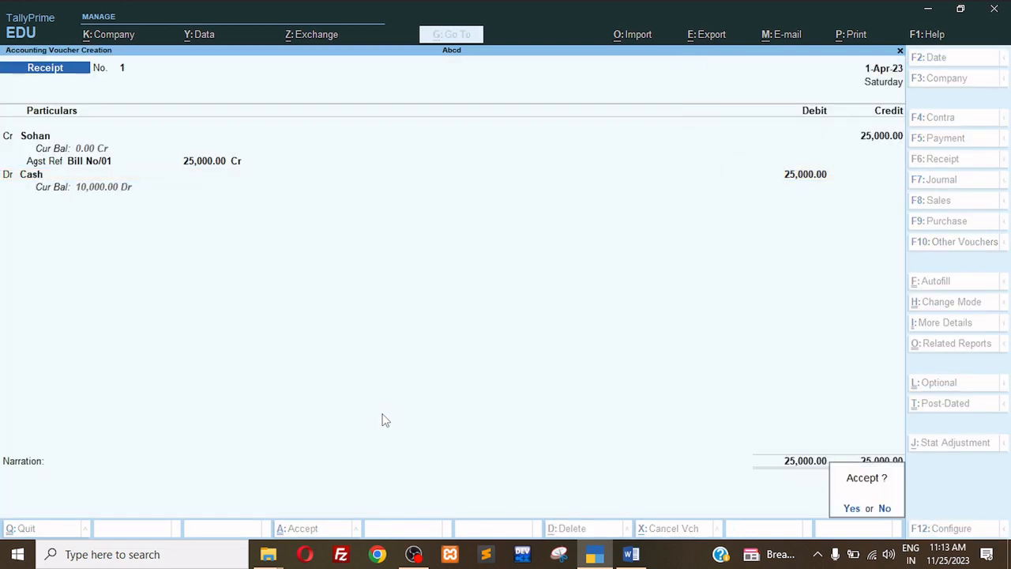
key("Return")
Leave voucher entry and open the company's Balance Sheet report
key("Escape")
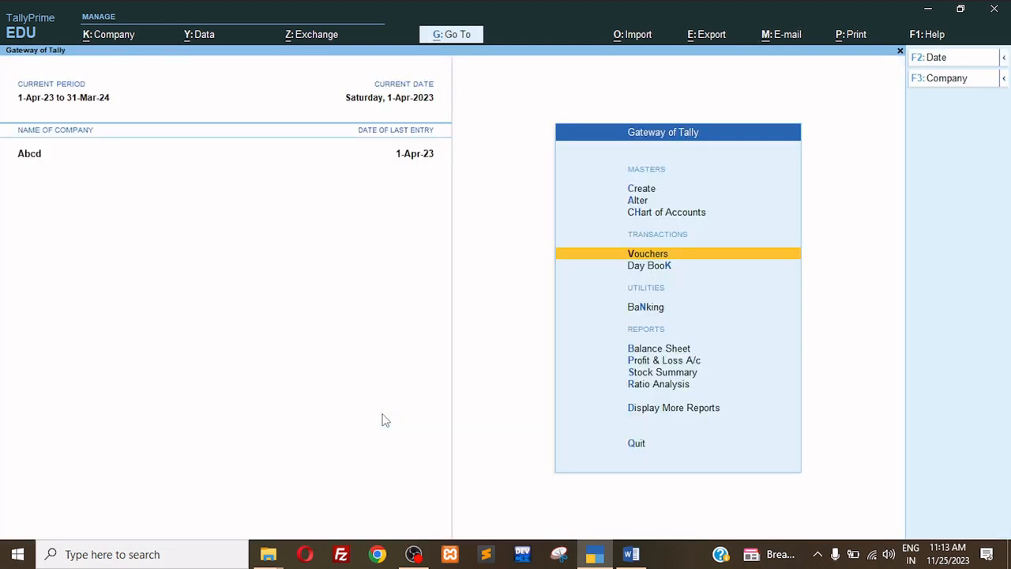
key("Down")
key("Down")
key("Down")
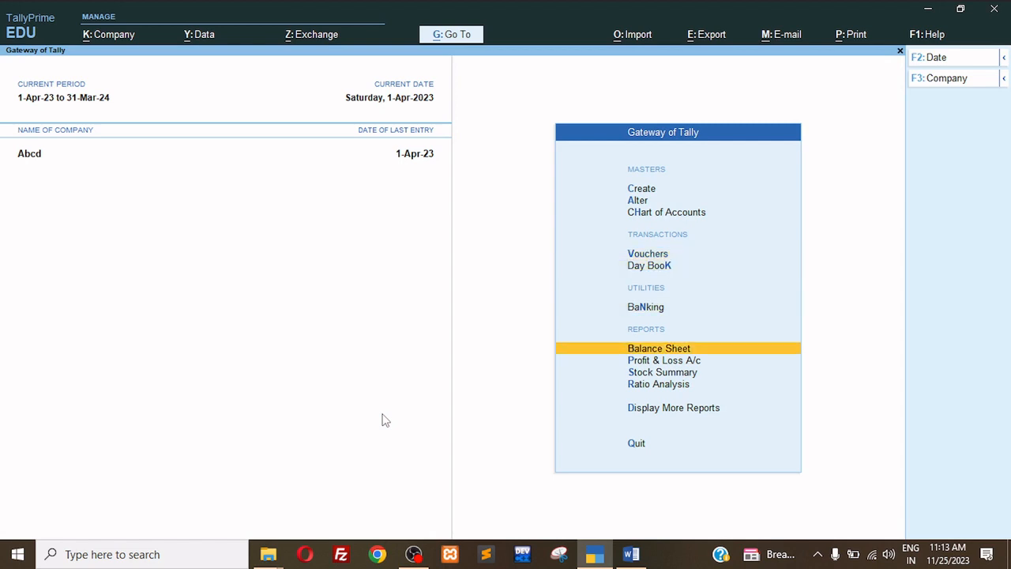
key("Return")
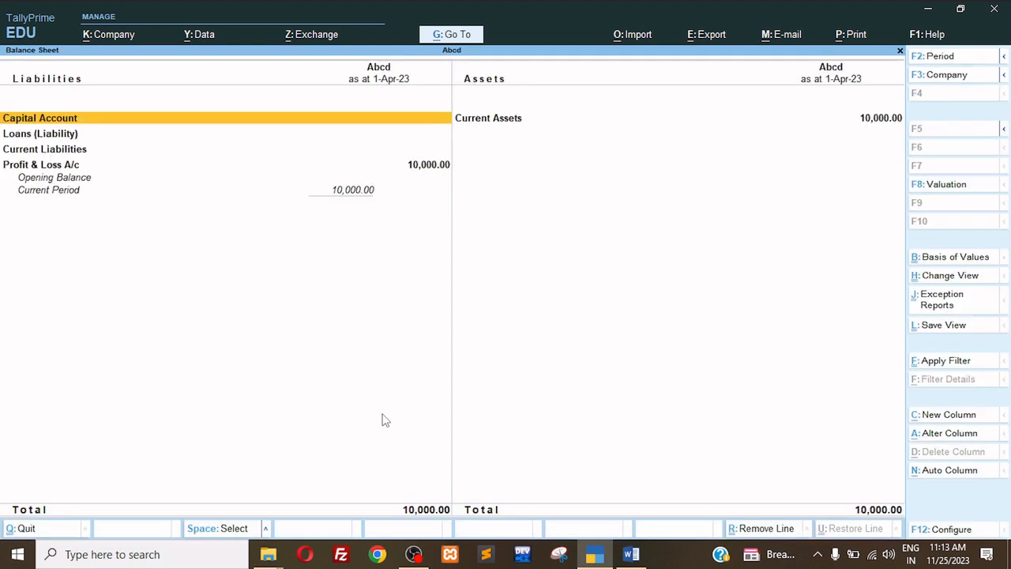